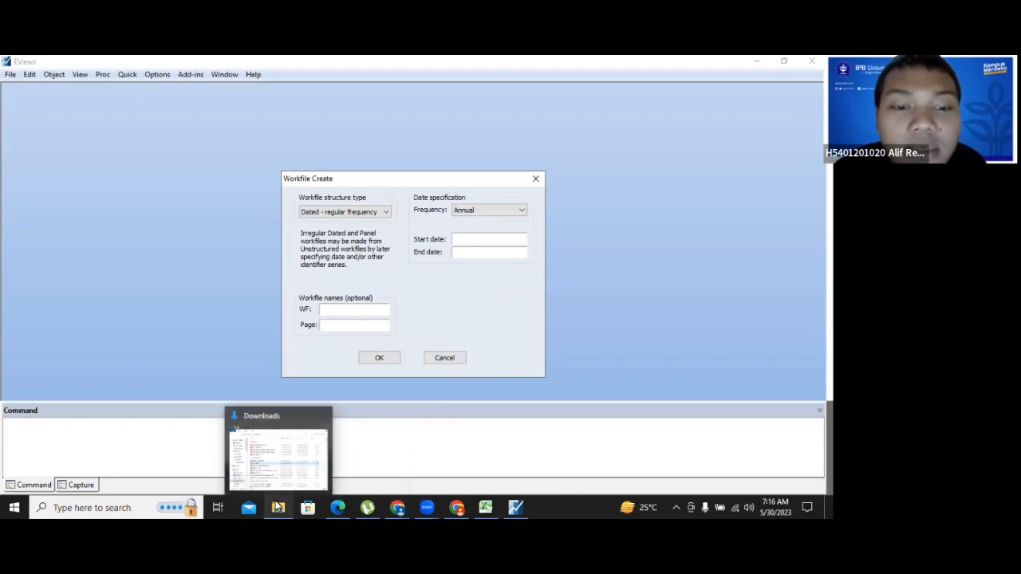
# - Switch to Edge and examine the thesis title and cover page in H14dal1.pdf, focusing on the wording about economic growth and taxation
pyautogui.click(337, 504)
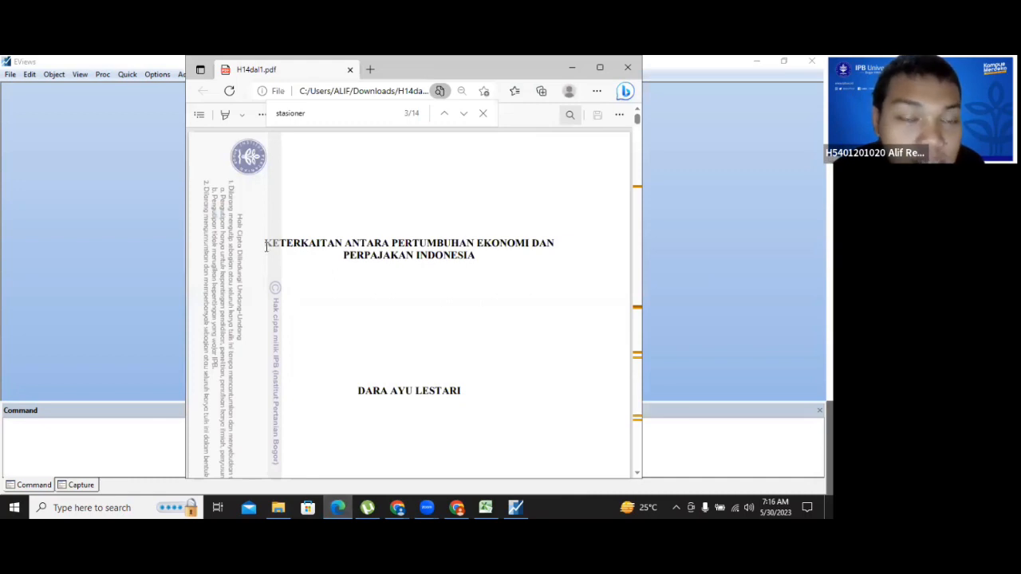
pyautogui.moveTo(267, 245); pyautogui.dragTo(444, 260)
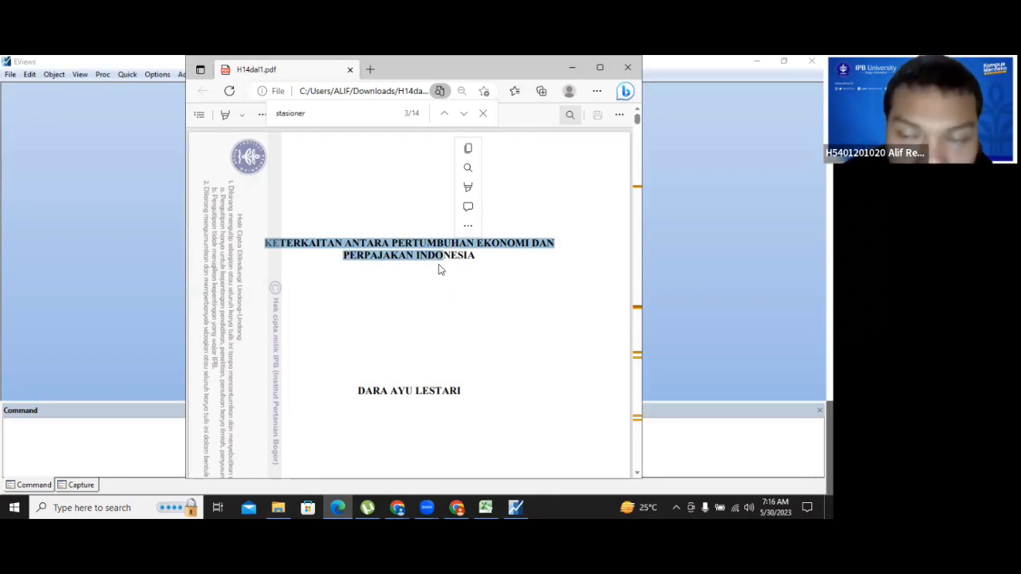
pyautogui.scroll(-10, 431, 301)
pyautogui.scroll(-6, 431, 305)
pyautogui.scroll(10, 429, 303)
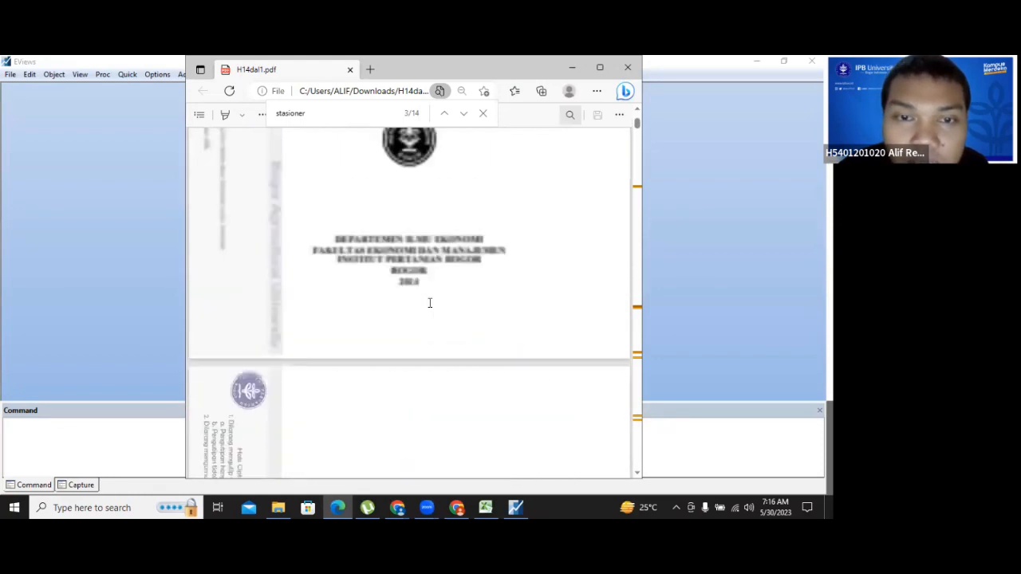
pyautogui.scroll(5, 429, 303)
pyautogui.moveTo(461, 248); pyautogui.dragTo(414, 257)
pyautogui.click(347, 259)
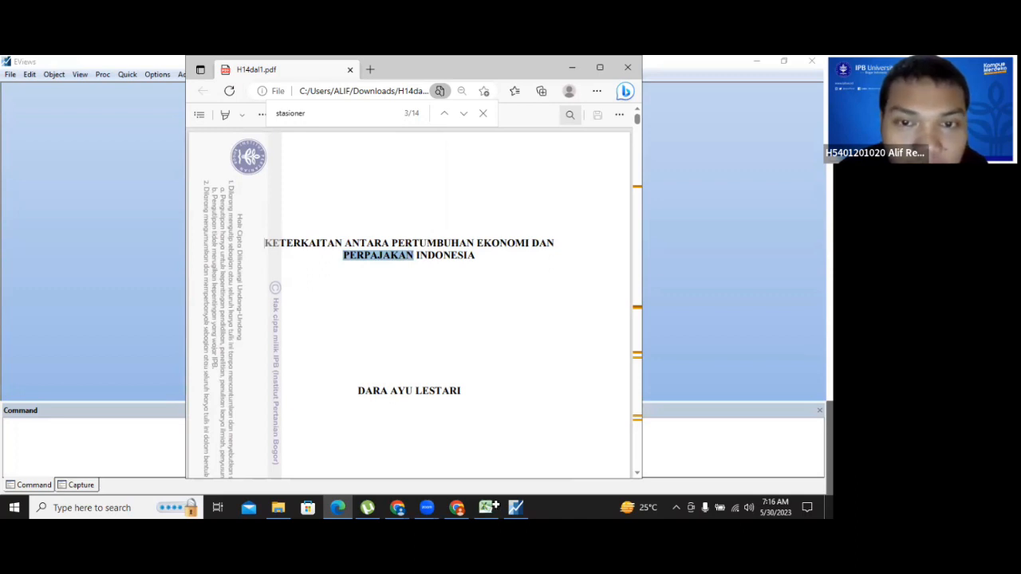
# - Switch to Excel and review the year range and the Growth (GD) and tax ratio (DT) columns on Sheet1
pyautogui.click(486, 507)
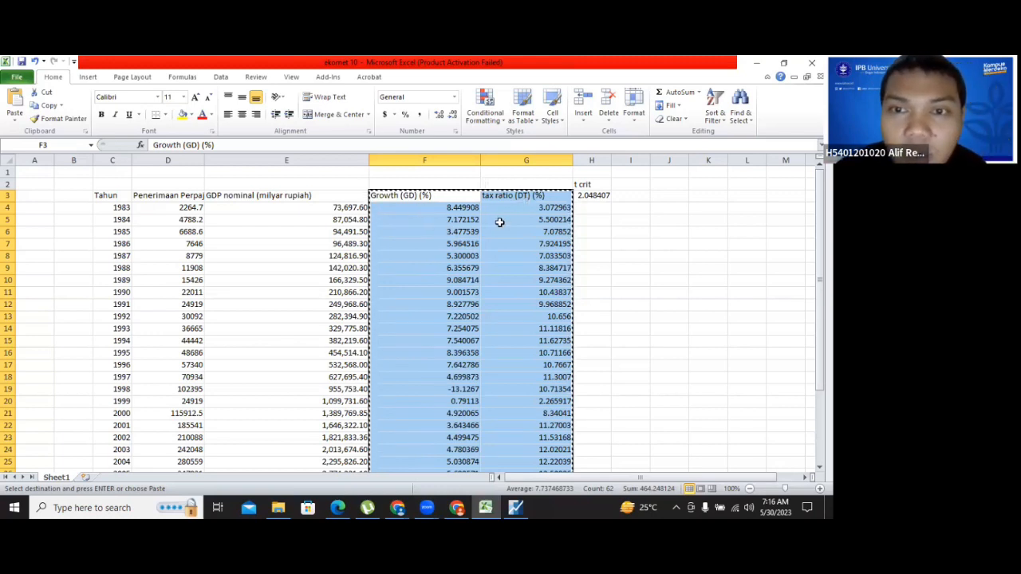
pyautogui.scroll(-5, 499, 223)
pyautogui.scroll(-1, 500, 222)
pyautogui.scroll(6, 500, 223)
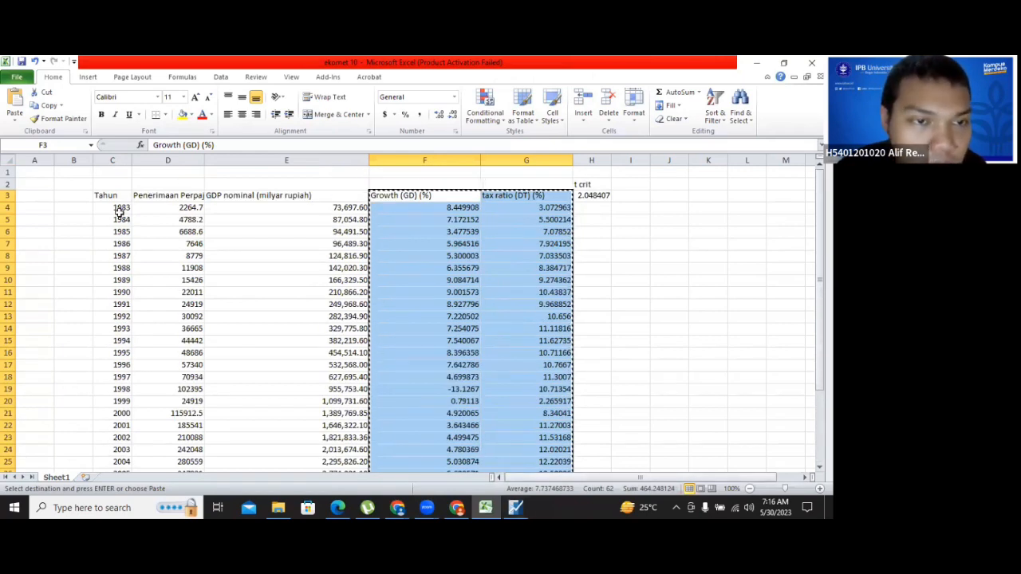
pyautogui.scroll(-4, 118, 213)
pyautogui.scroll(-2, 119, 217)
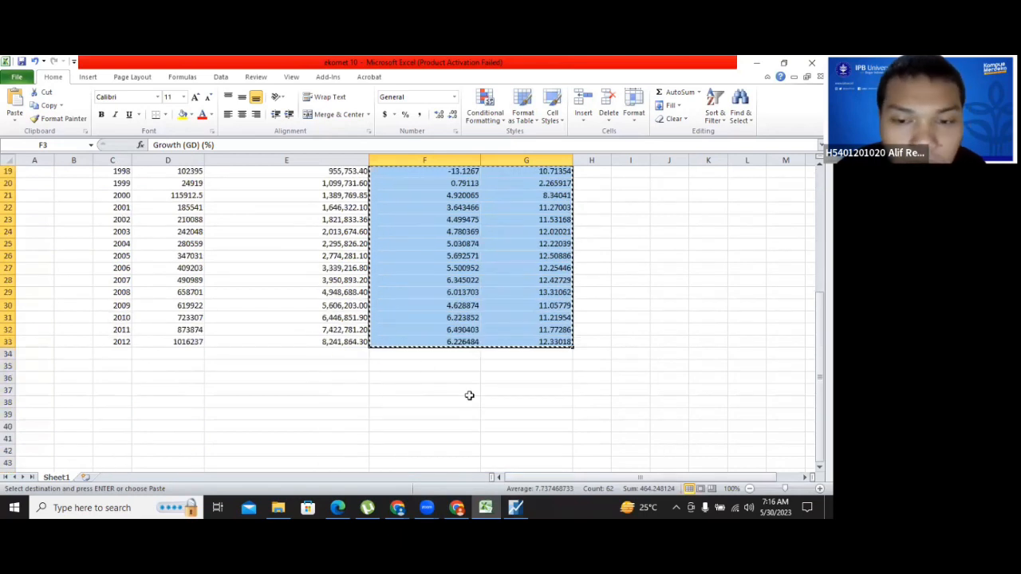
# - Switch to EViews and create a dated, regular-frequency annual workfile with start date 1983 and end date 2012
pyautogui.click(515, 508)
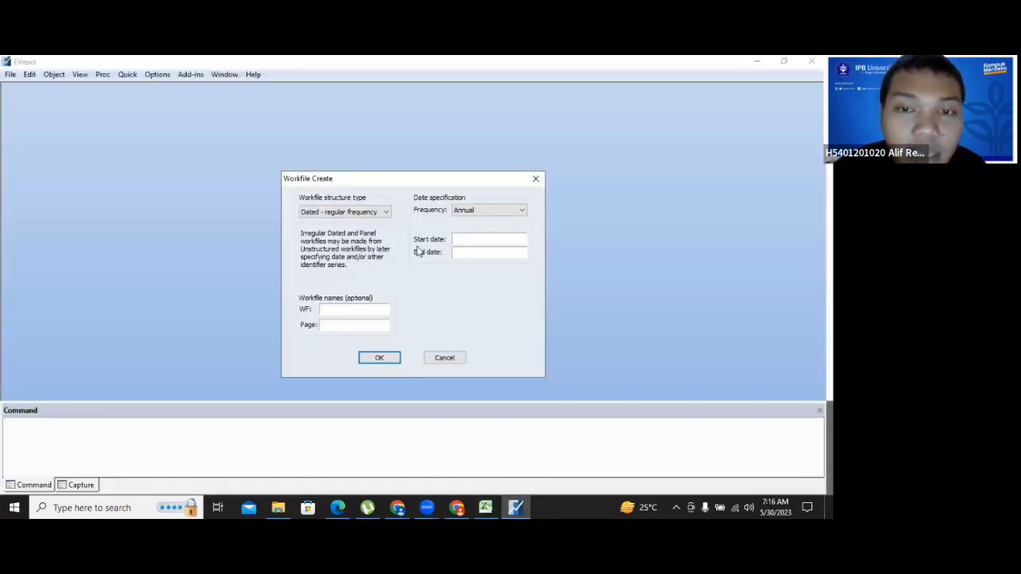
pyautogui.click(515, 239)
pyautogui.write('1983')
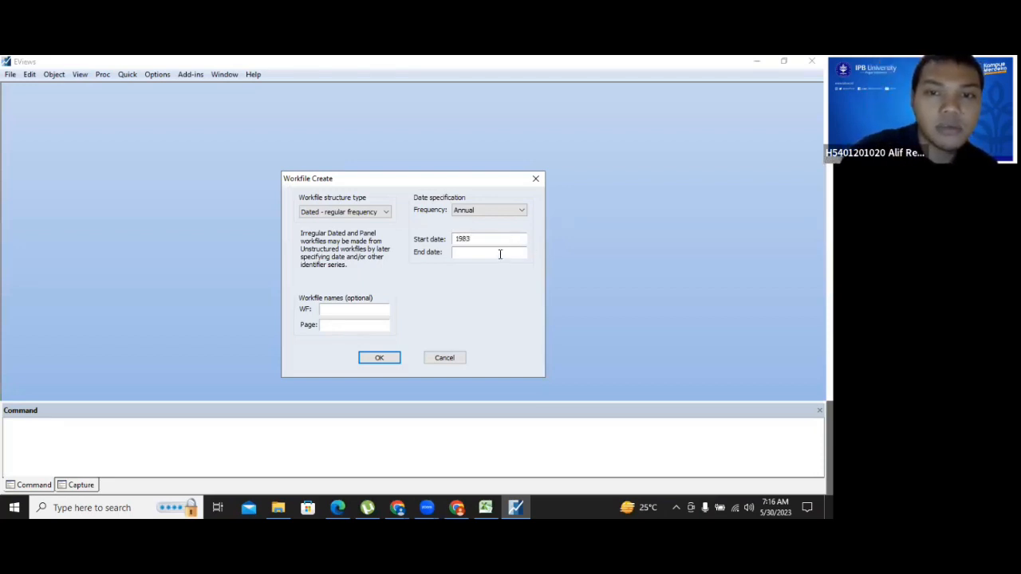
pyautogui.write('2012')
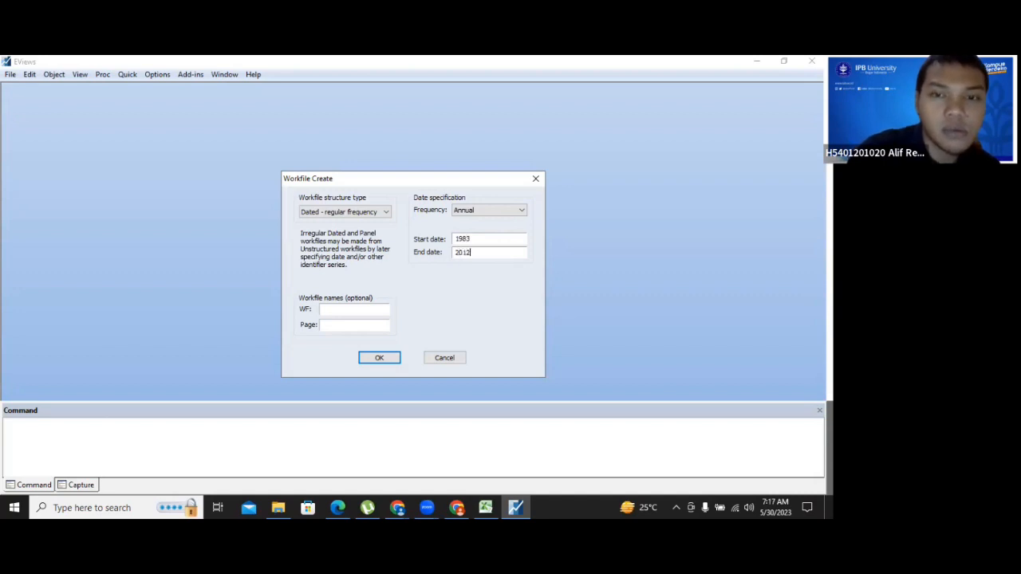
pyautogui.click(380, 358)
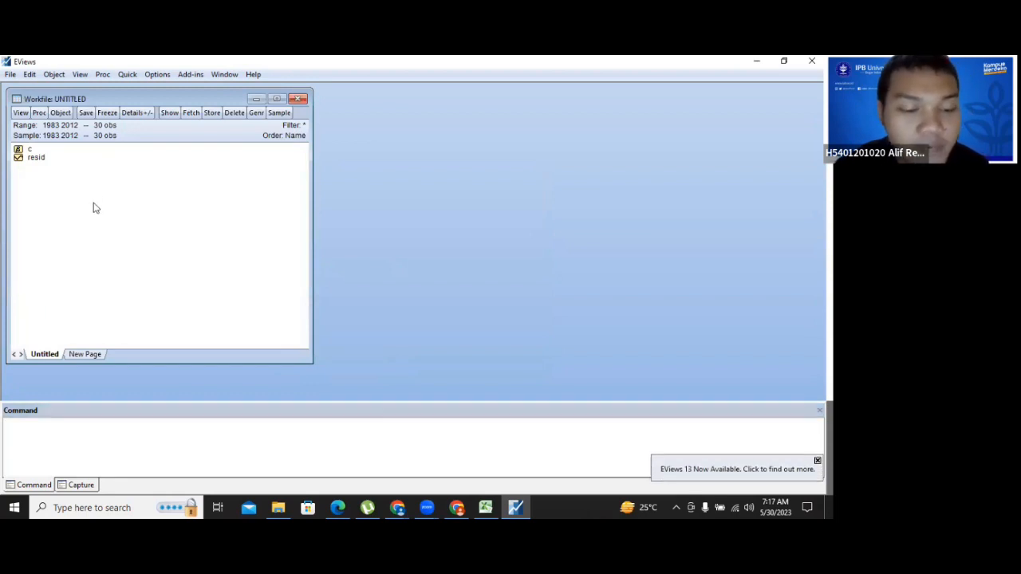
# - Import the copied Excel data into the workfile as annual series starting in 1983, linked to the external source
pyautogui.hotkey('ctrl', 'v')
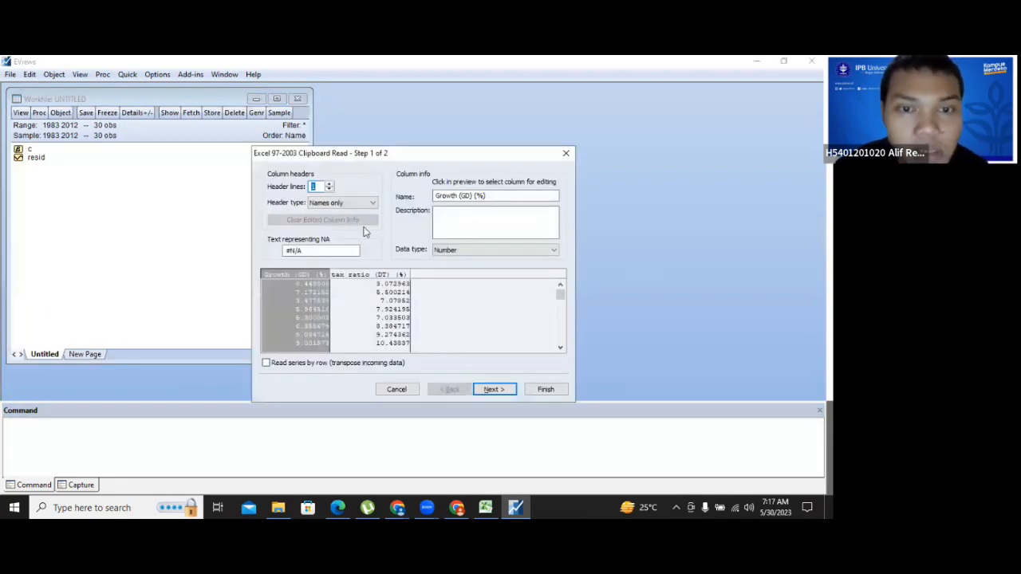
pyautogui.click(495, 390)
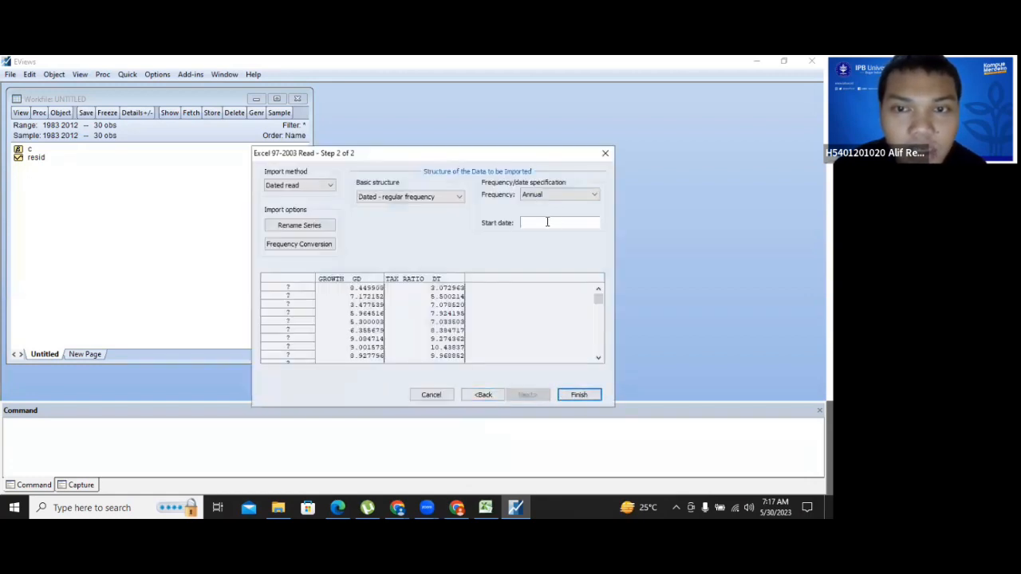
pyautogui.write('1983')
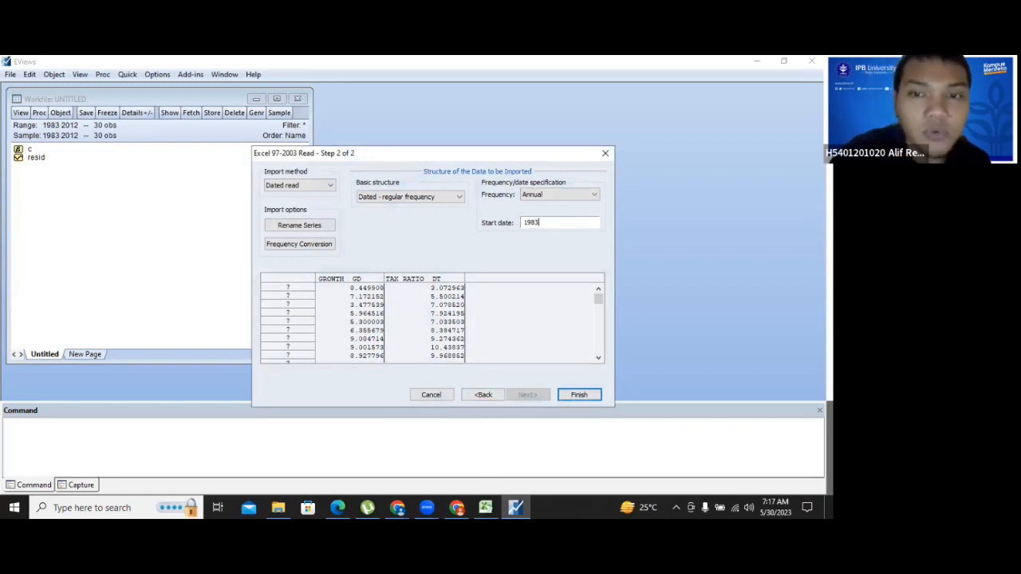
pyautogui.click(571, 394)
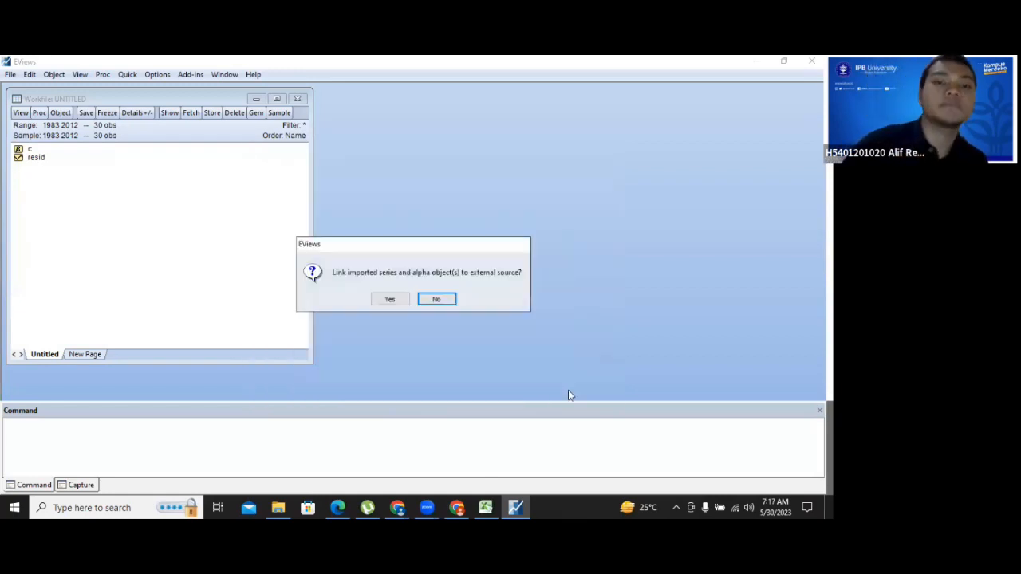
pyautogui.click(393, 300)
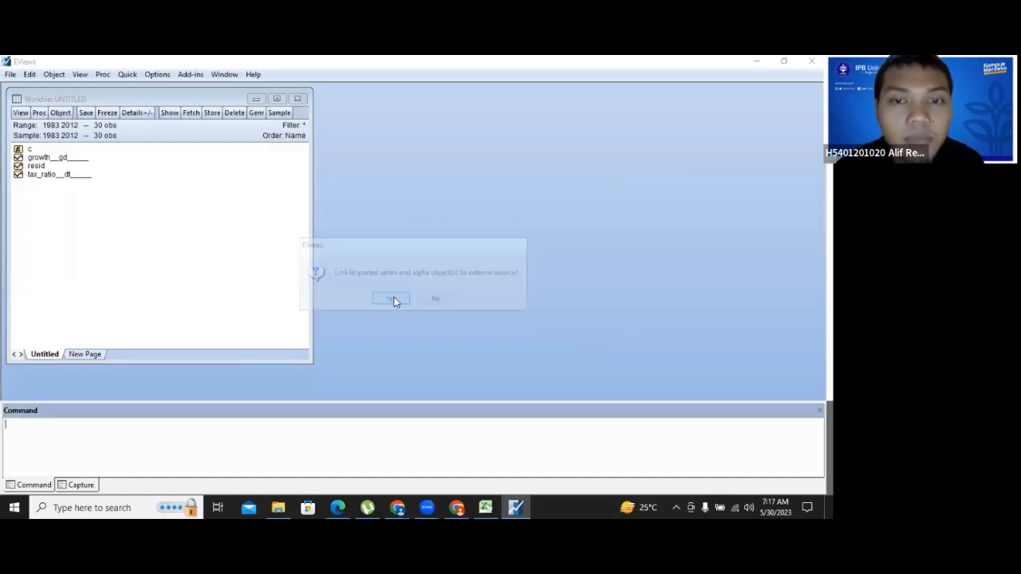
pyautogui.click(77, 163)
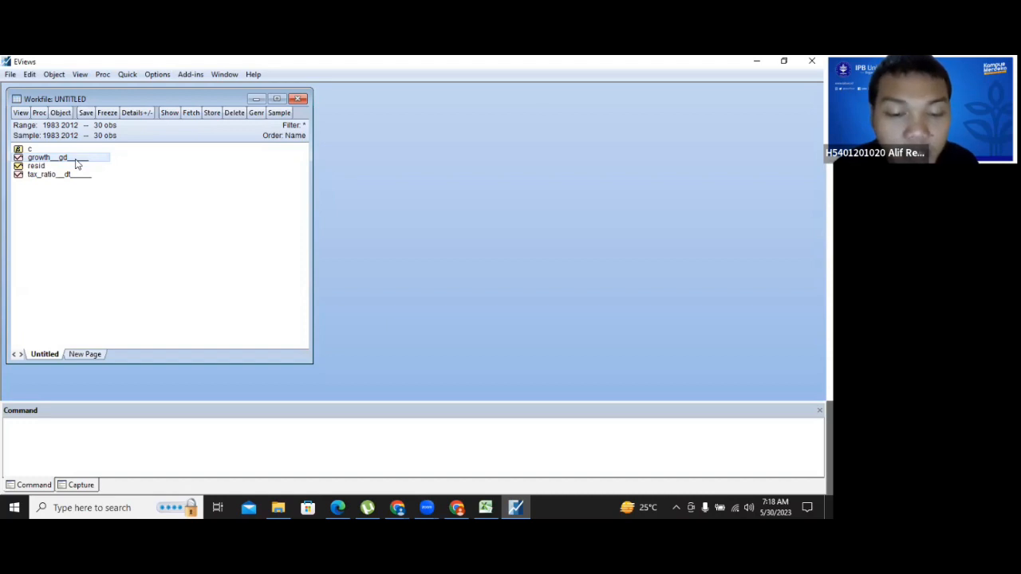
pyautogui.click(20, 113)
pyautogui.moveTo(54, 132)
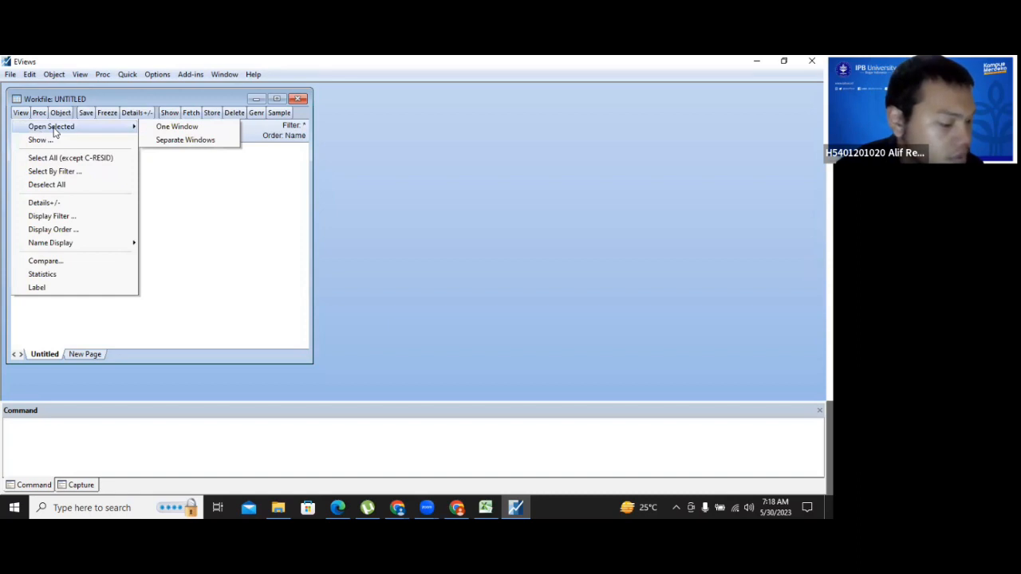
pyautogui.click(185, 203)
# - Open the growth (GD) and tax ratio (DT) series in separate windows and place them beside each other
pyautogui.doubleClick(76, 159)
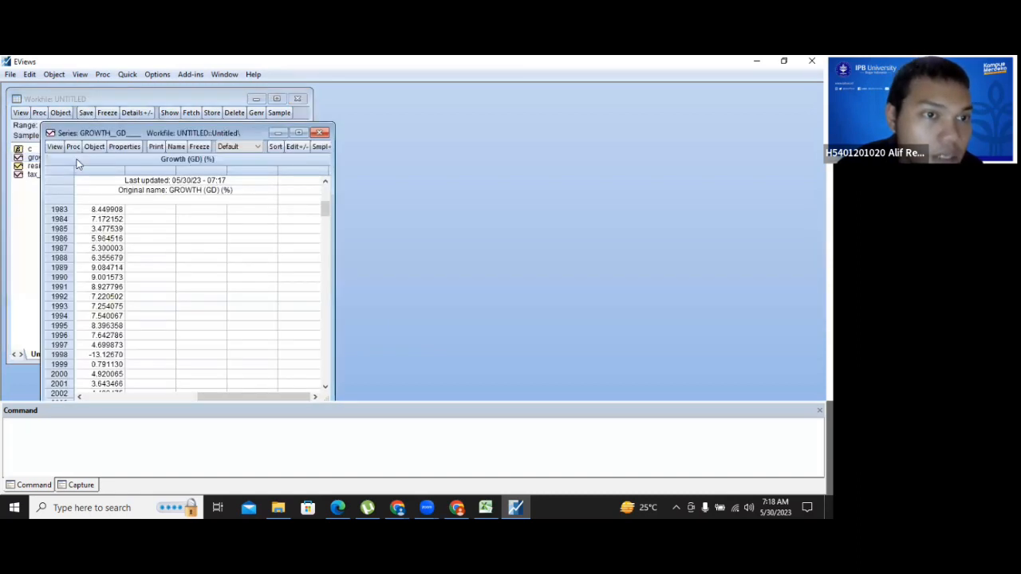
pyautogui.moveTo(192, 133); pyautogui.dragTo(451, 118)
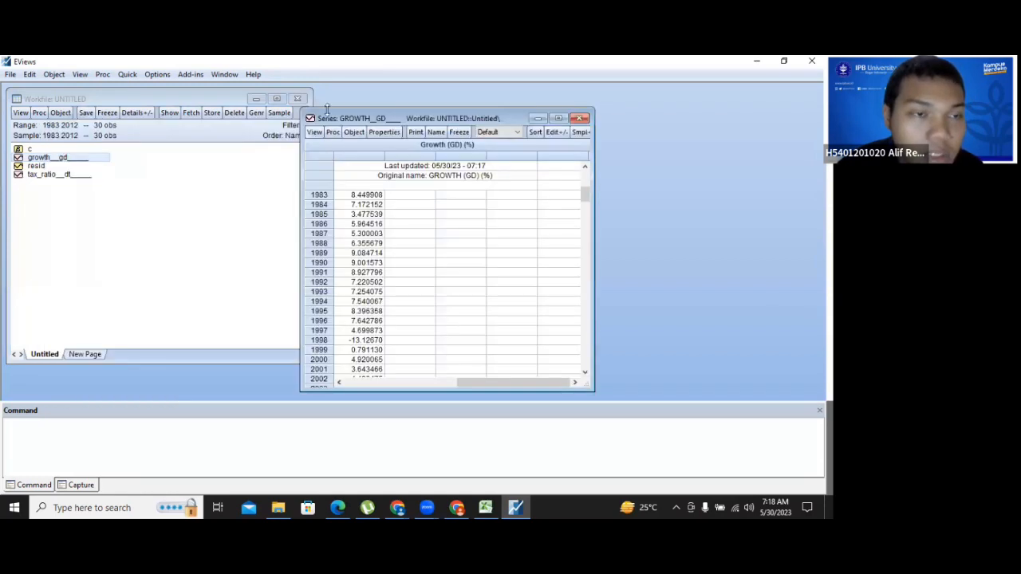
pyautogui.click(87, 182)
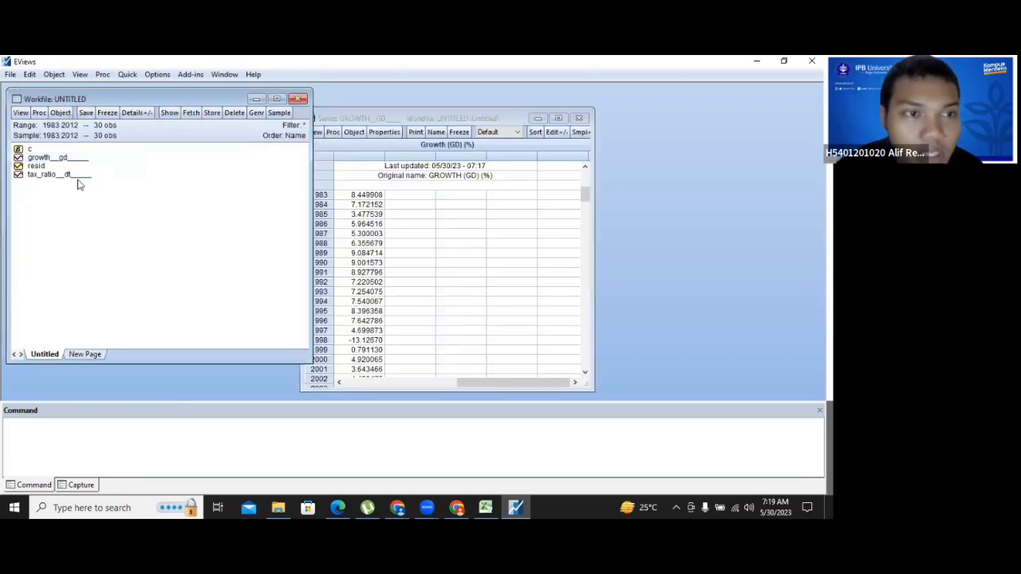
pyautogui.doubleClick(79, 176)
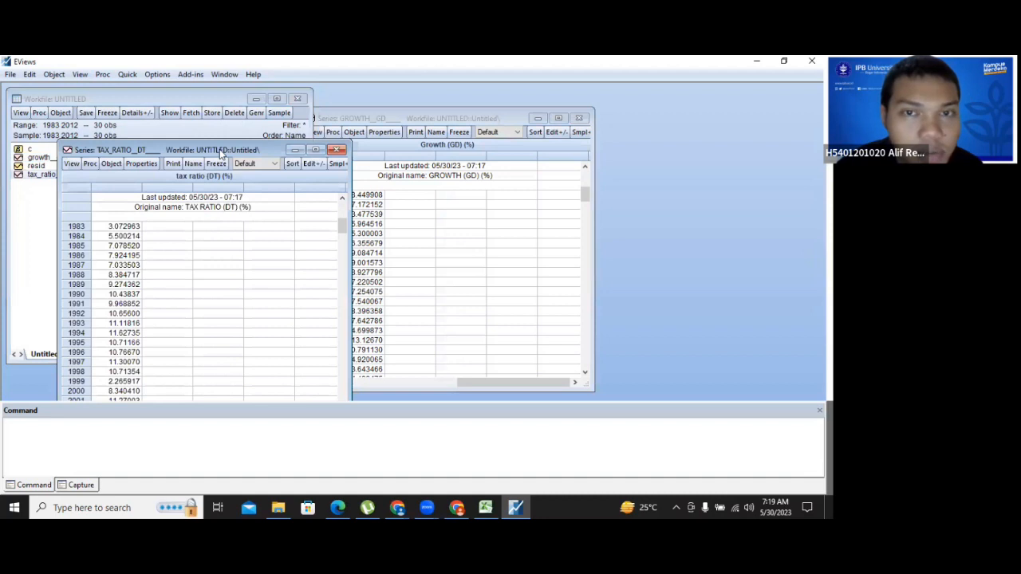
pyautogui.moveTo(257, 149); pyautogui.dragTo(576, 162)
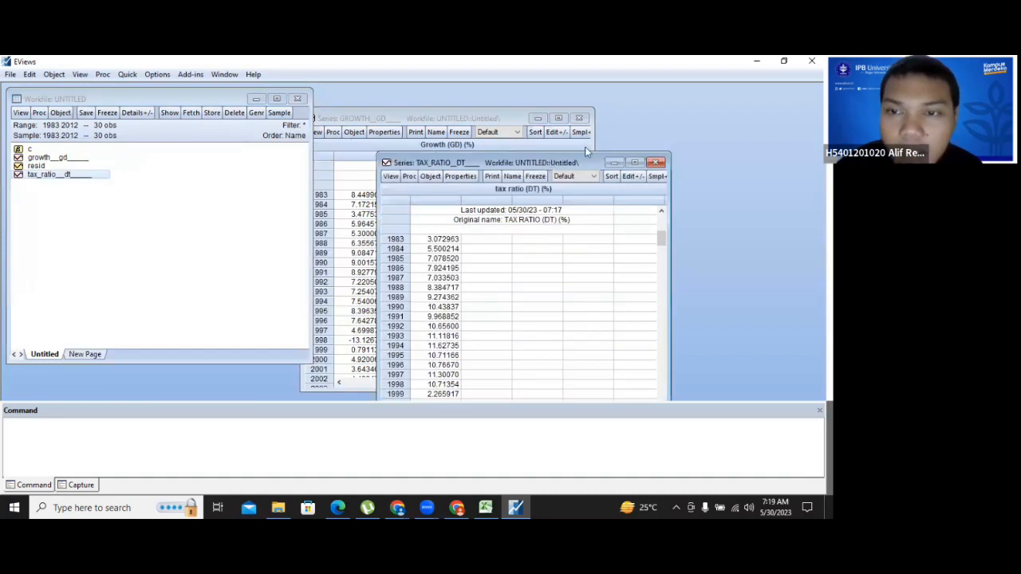
pyautogui.moveTo(586, 159); pyautogui.dragTo(778, 117)
# - Run an Augmented Dickey-Fuller unit root test on the growth series at level with intercept, using automatic Schwarz lag selection and maximum 7 lags
pyautogui.click(319, 132)
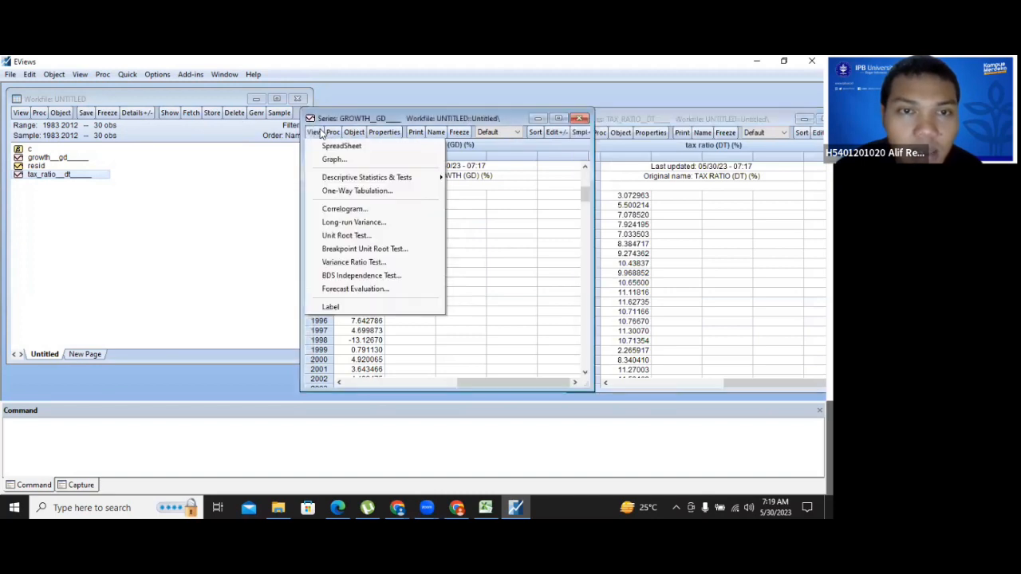
pyautogui.click(344, 235)
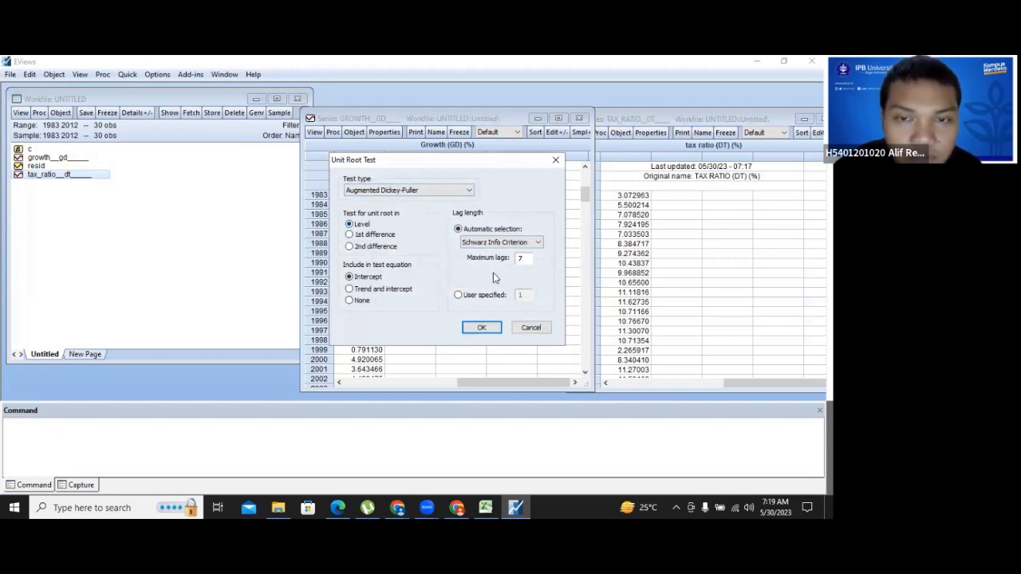
pyautogui.click(481, 330)
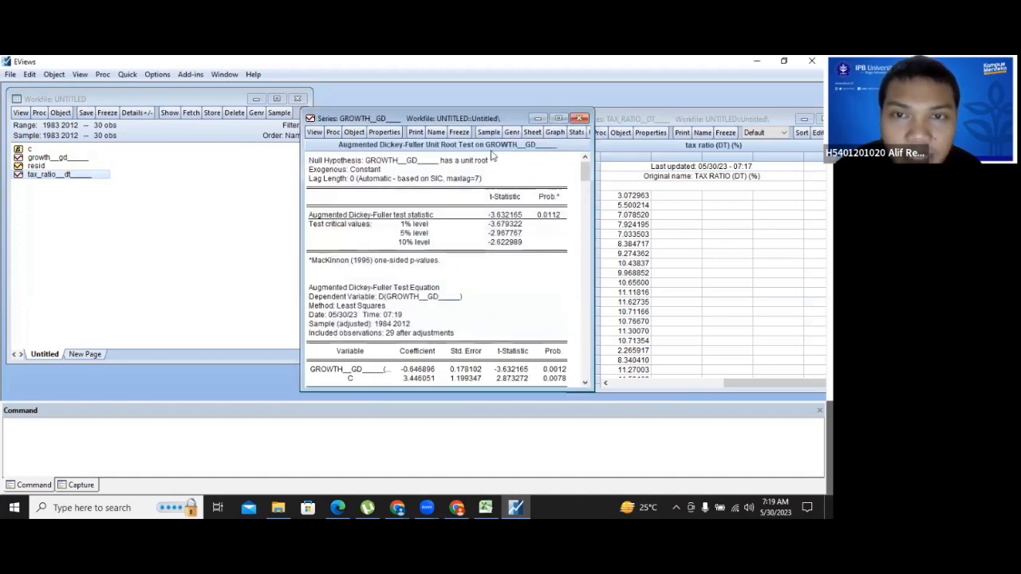
# - Rearrange the growth test output and the tax ratio series windows so both fit fully side by side
pyautogui.moveTo(493, 117); pyautogui.dragTo(463, 102)
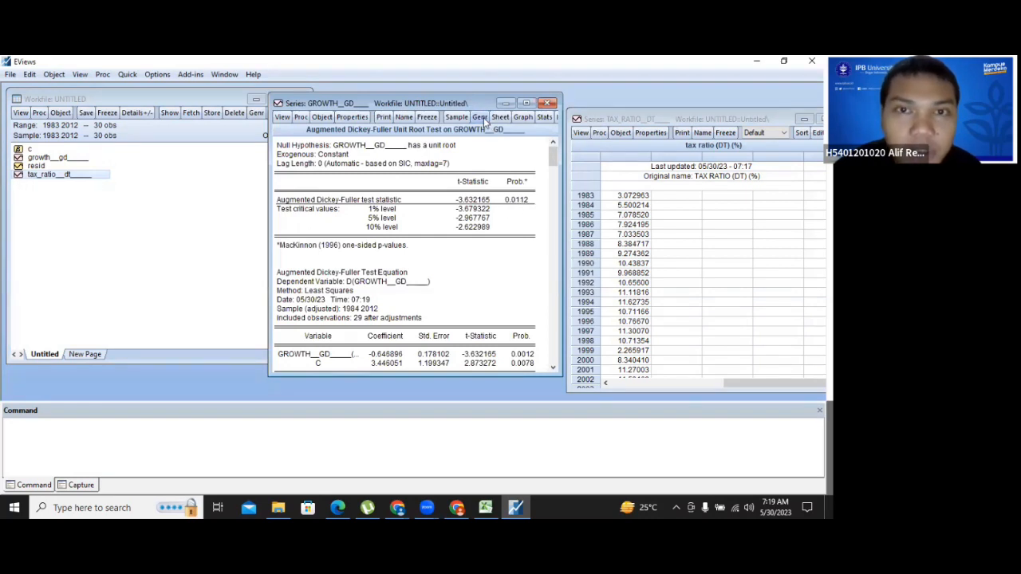
pyautogui.moveTo(483, 102); pyautogui.dragTo(480, 101)
pyautogui.moveTo(481, 104); pyautogui.dragTo(479, 102)
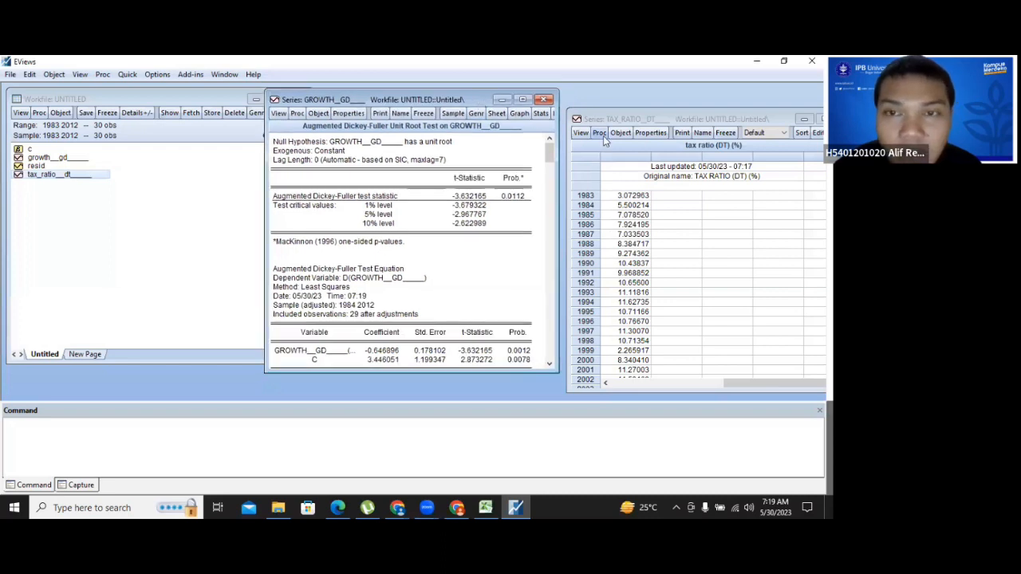
pyautogui.click(622, 121)
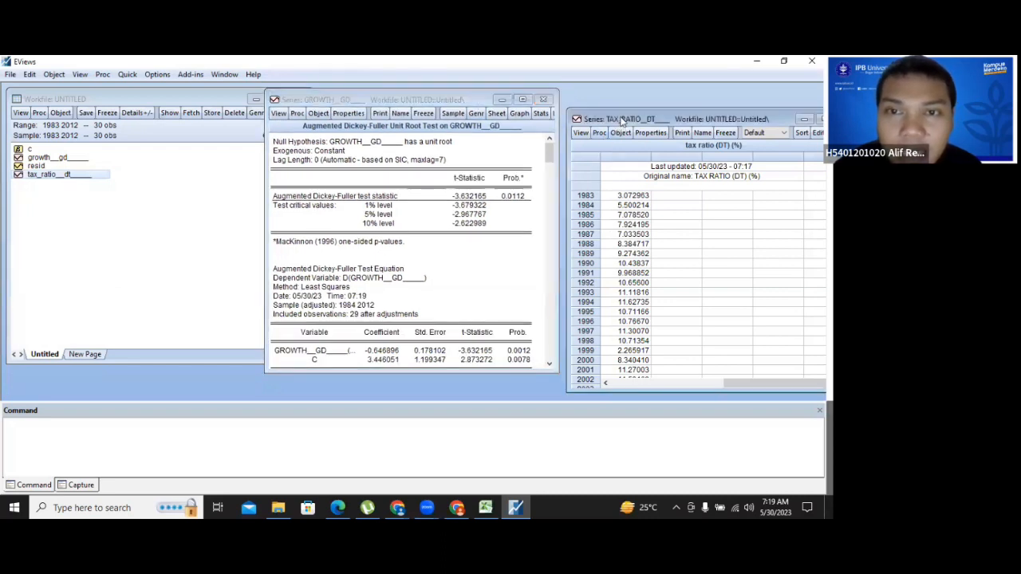
pyautogui.moveTo(621, 120); pyautogui.dragTo(616, 86)
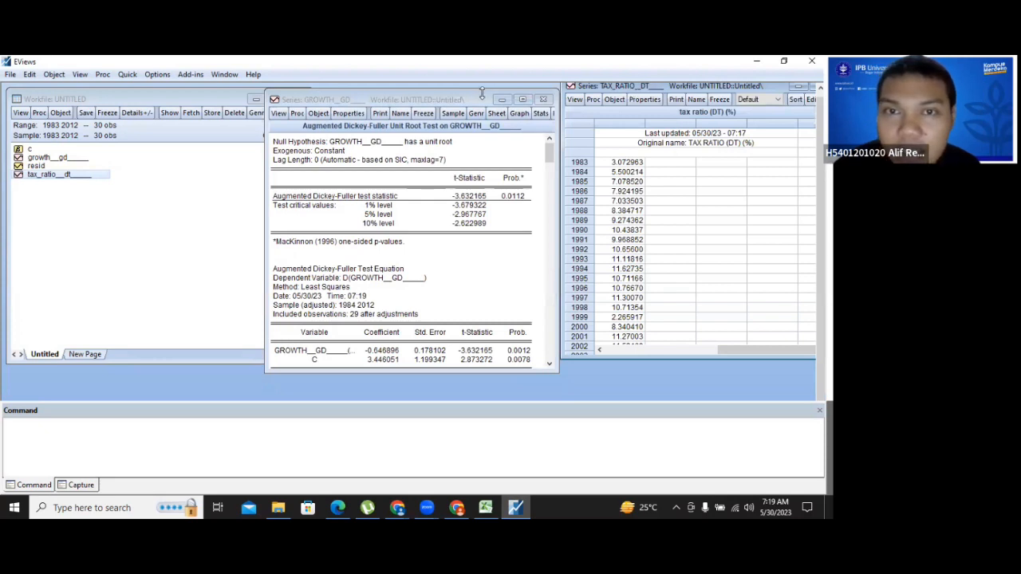
pyautogui.moveTo(476, 95); pyautogui.dragTo(403, 102)
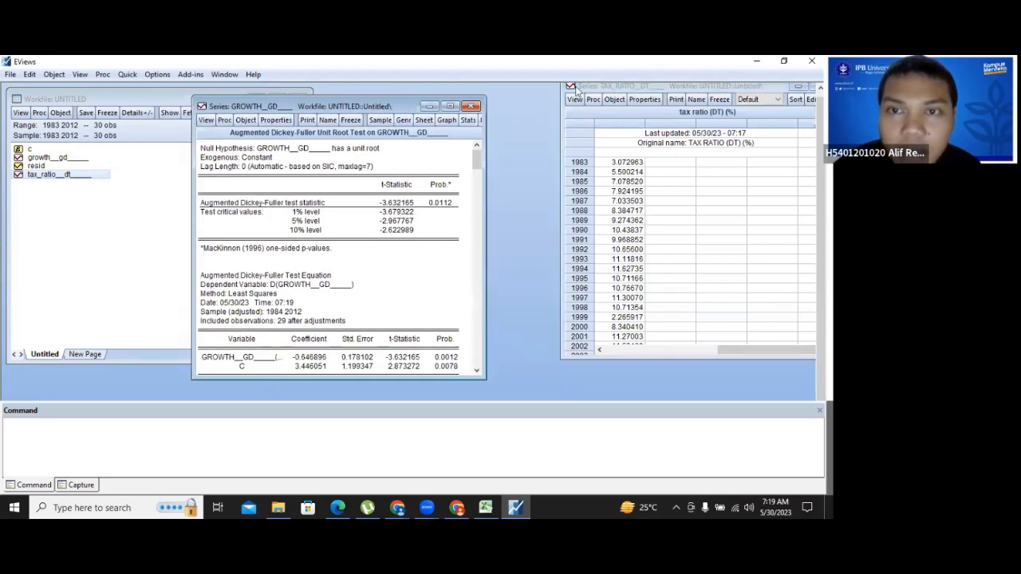
pyautogui.click(584, 88)
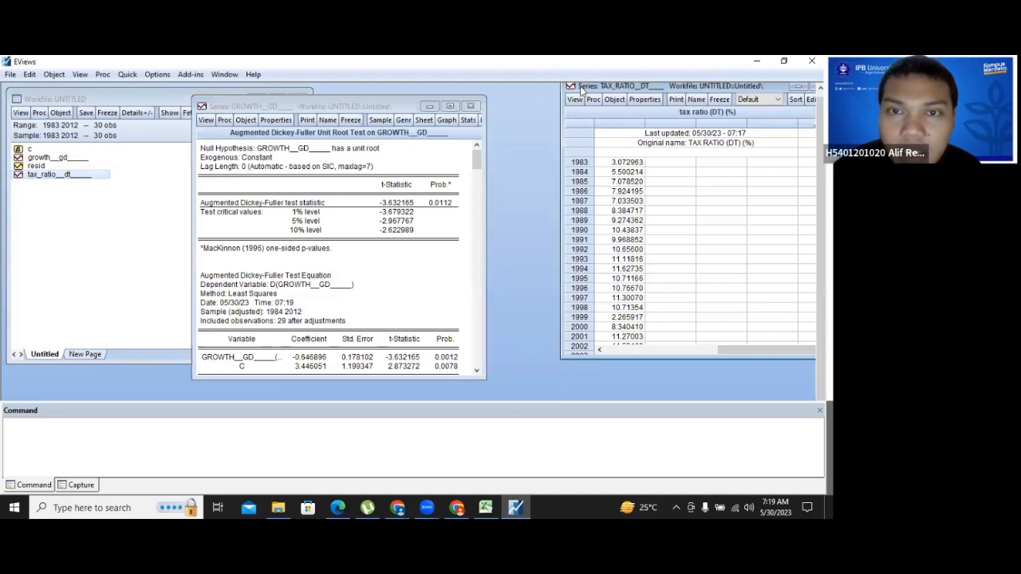
pyautogui.moveTo(583, 89); pyautogui.dragTo(518, 115)
# - Run an Augmented Dickey-Fuller unit root test on the tax ratio series at level with intercept, using automatic Schwarz lag selection and maximum 7 lags
pyautogui.click(510, 125)
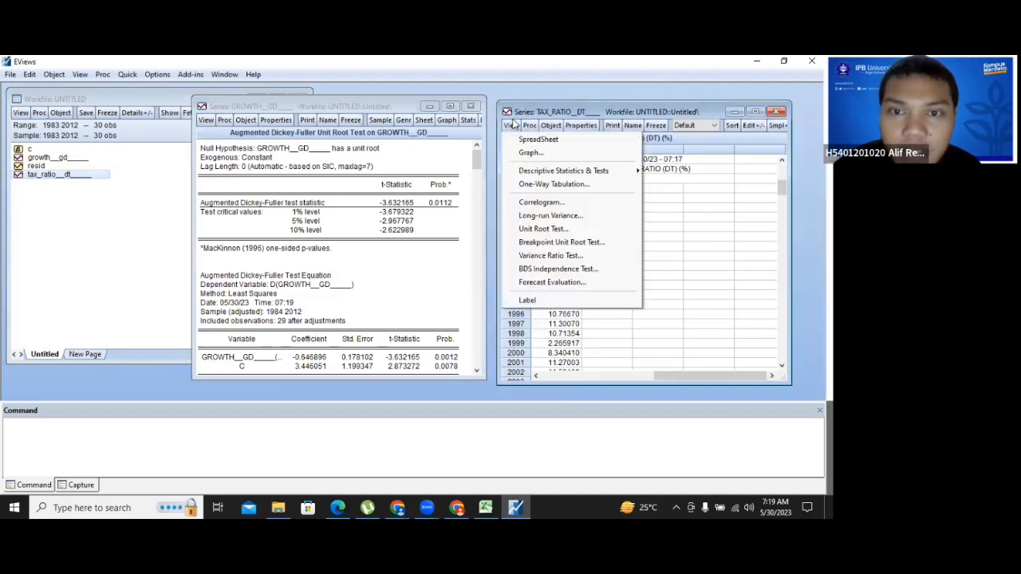
pyautogui.click(536, 229)
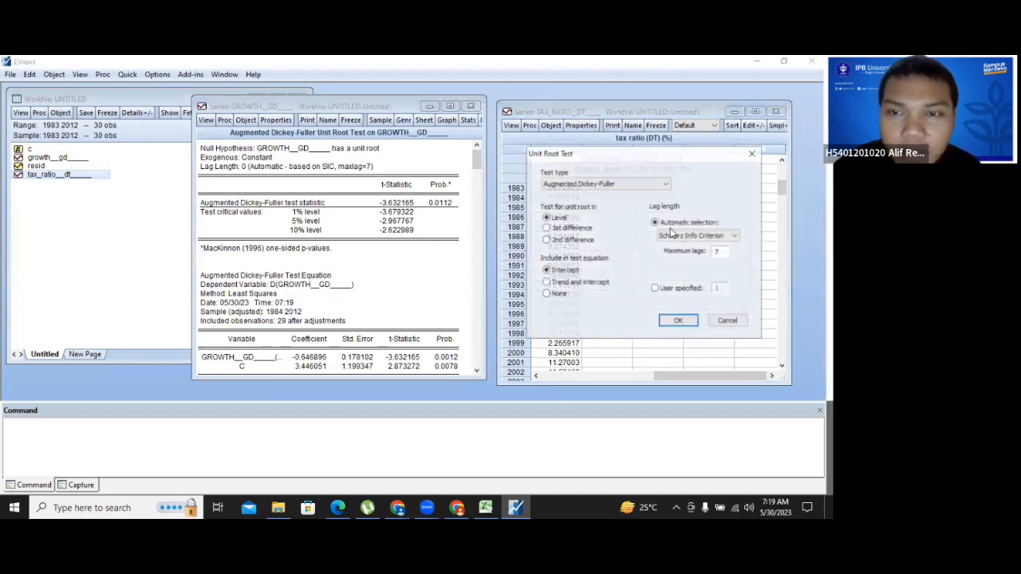
pyautogui.click(675, 323)
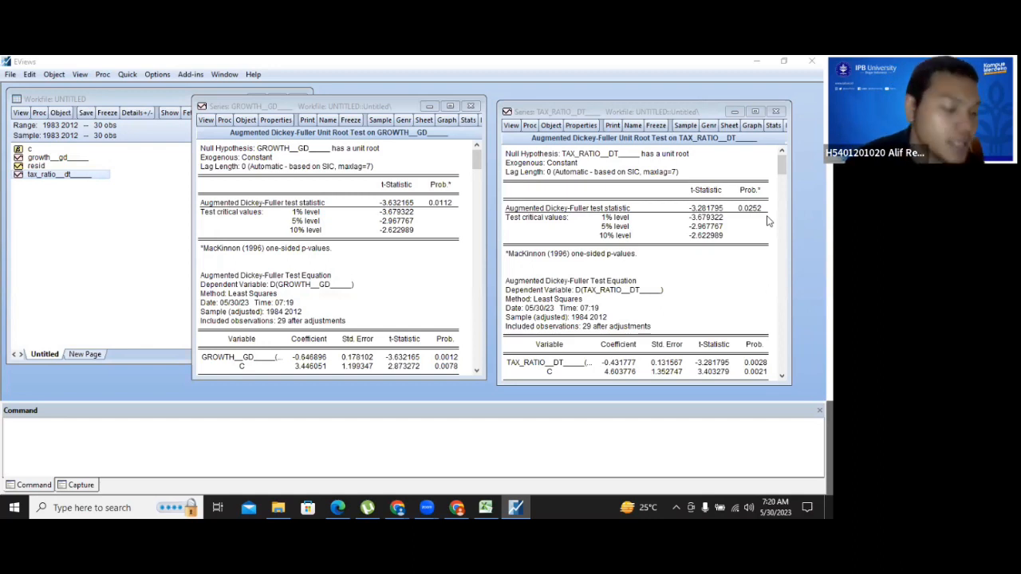
# - Close both unit root test windows and estimate an unrestricted VAR of the tax ratio and growth series with lag intervals 1 8
pyautogui.click(777, 110)
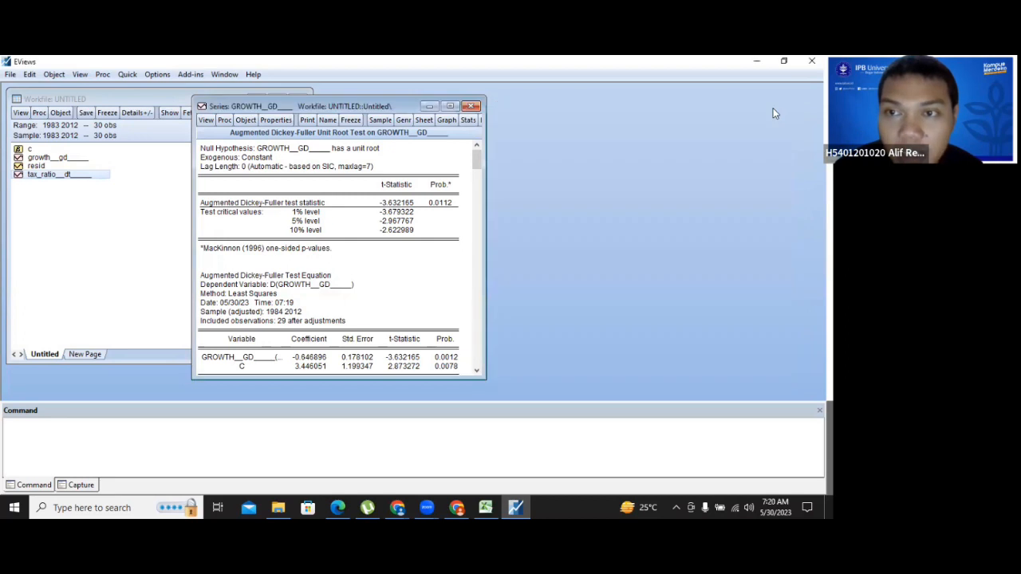
pyautogui.click(471, 107)
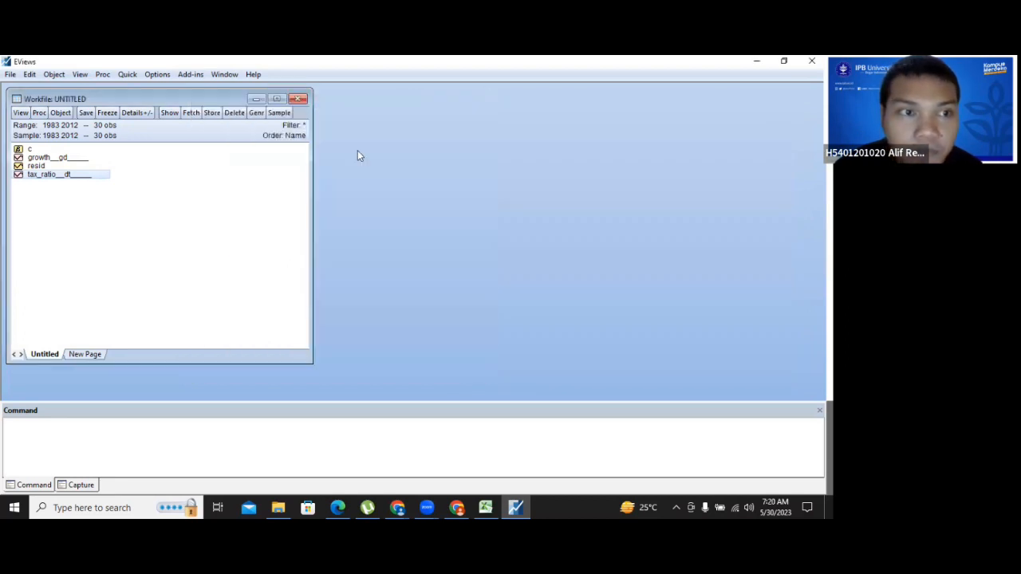
pyautogui.keyDown('ctrl'); pyautogui.click(83, 159); pyautogui.keyUp('ctrl')
pyautogui.rightClick(83, 160)
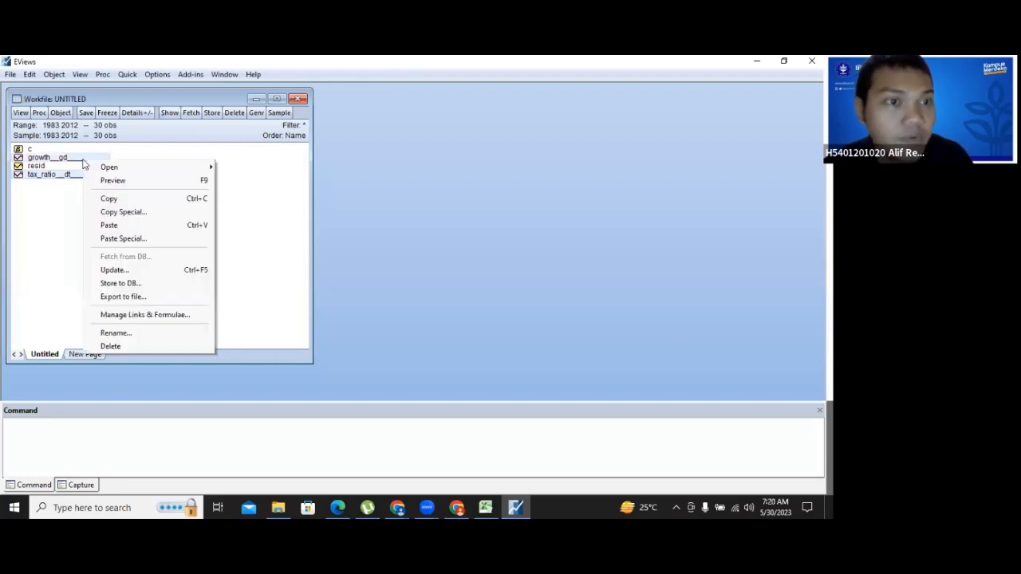
pyautogui.moveTo(185, 169)
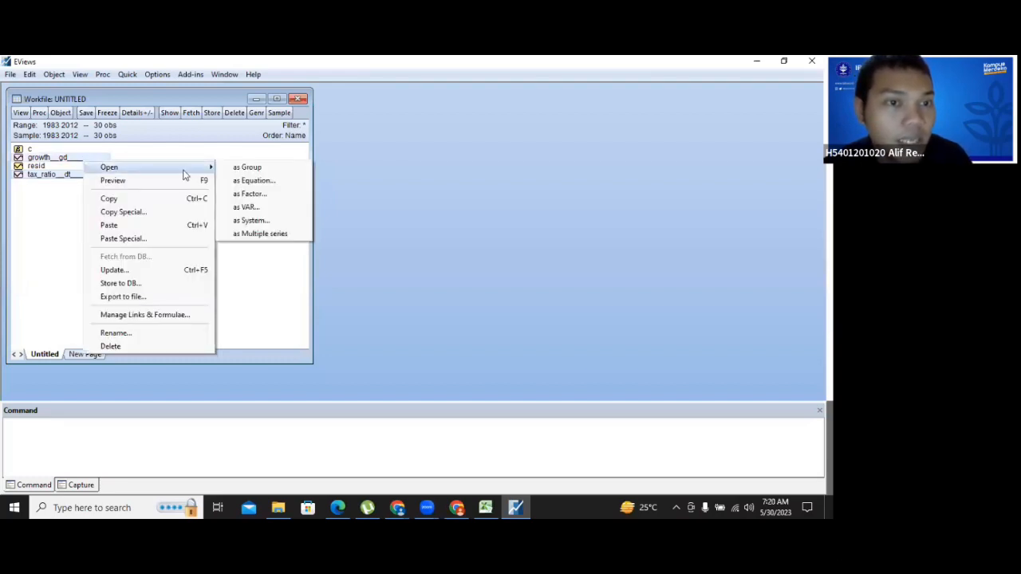
pyautogui.click(260, 208)
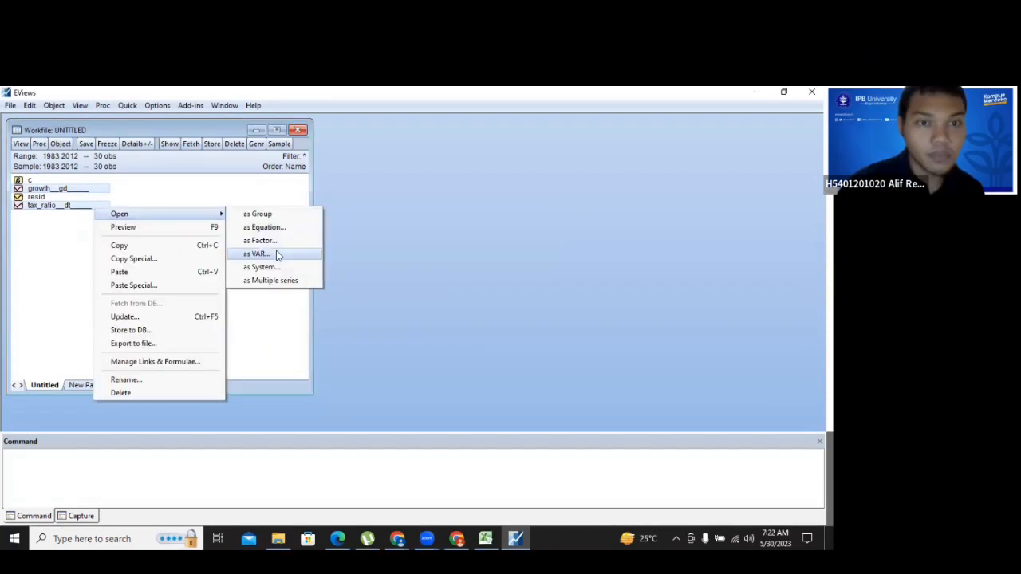
pyautogui.click(260, 209)
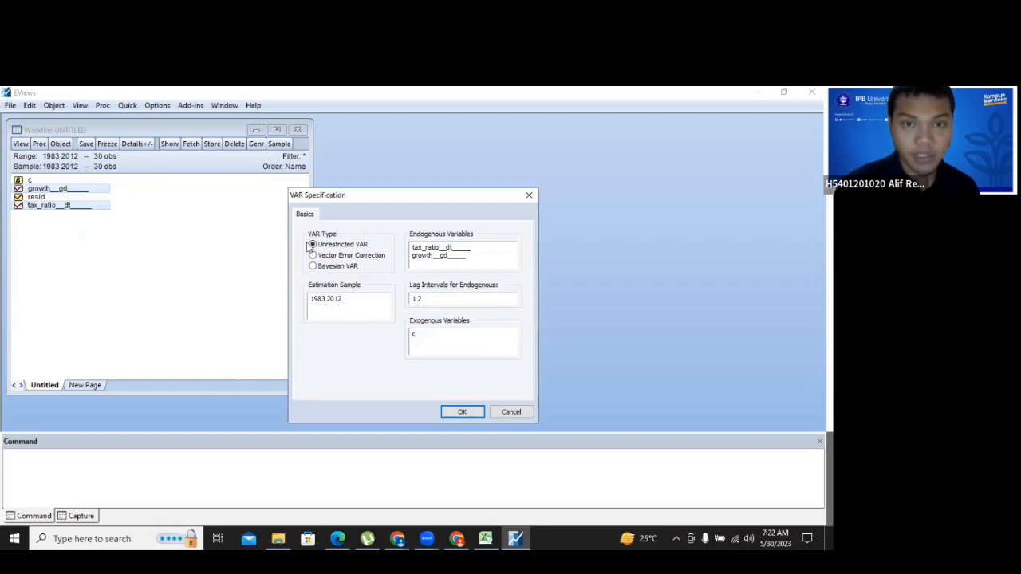
pyautogui.click(455, 300)
pyautogui.press('BackSpace')
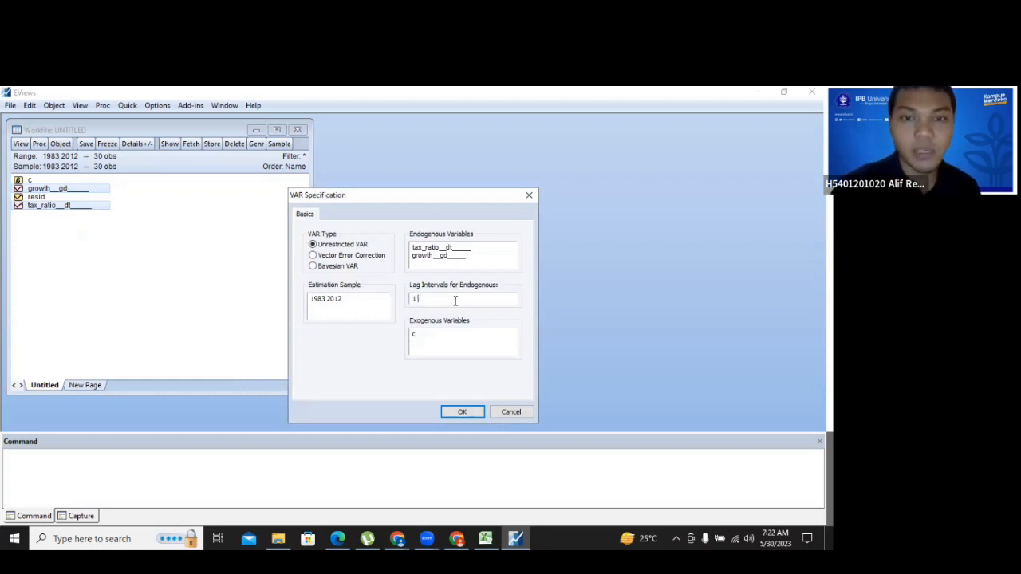
pyautogui.write('8')
pyautogui.click(463, 411)
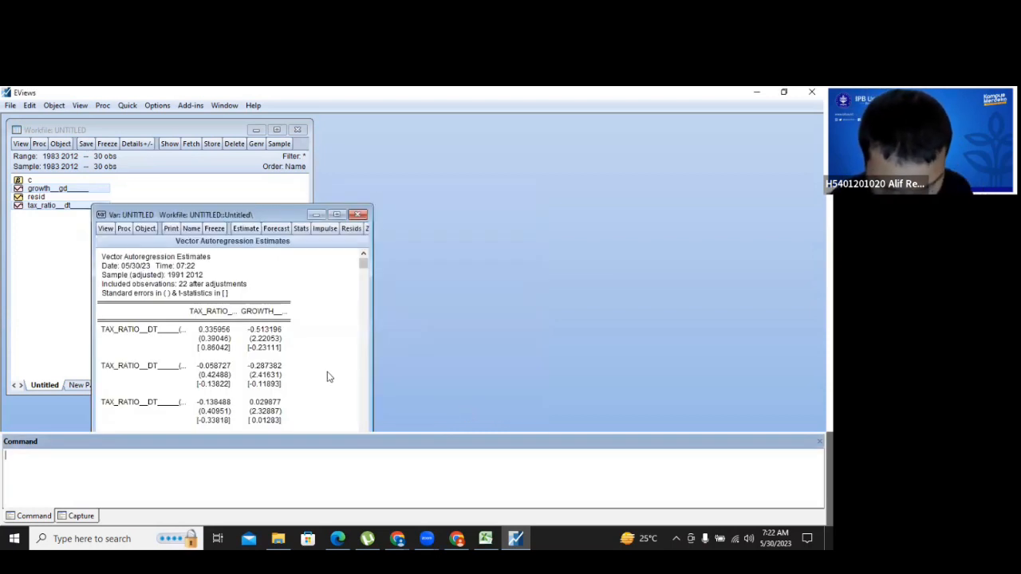
# - Run the VAR lag length criteria with 8 lags included
pyautogui.click(106, 229)
pyautogui.moveTo(168, 320)
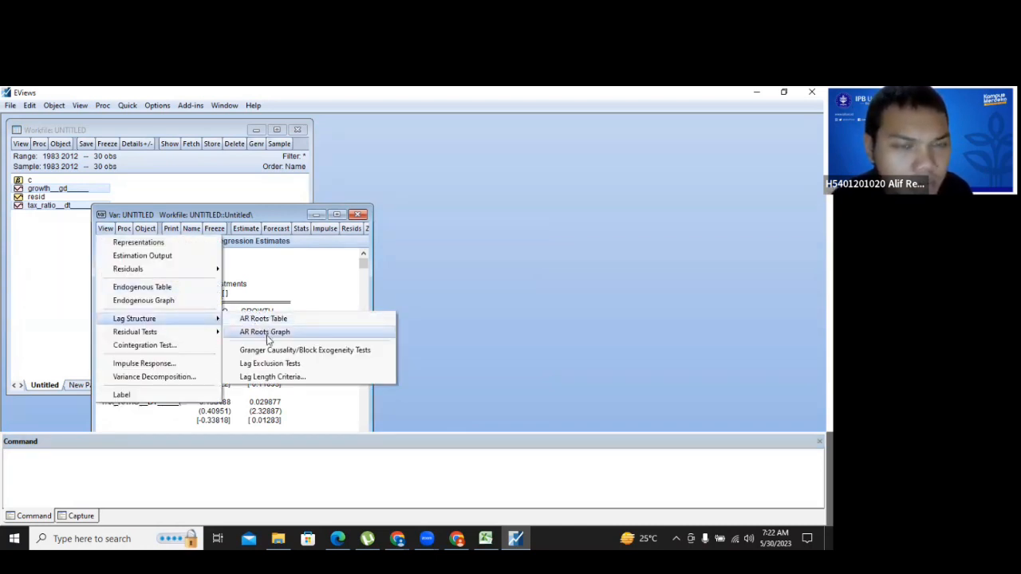
pyautogui.click(264, 377)
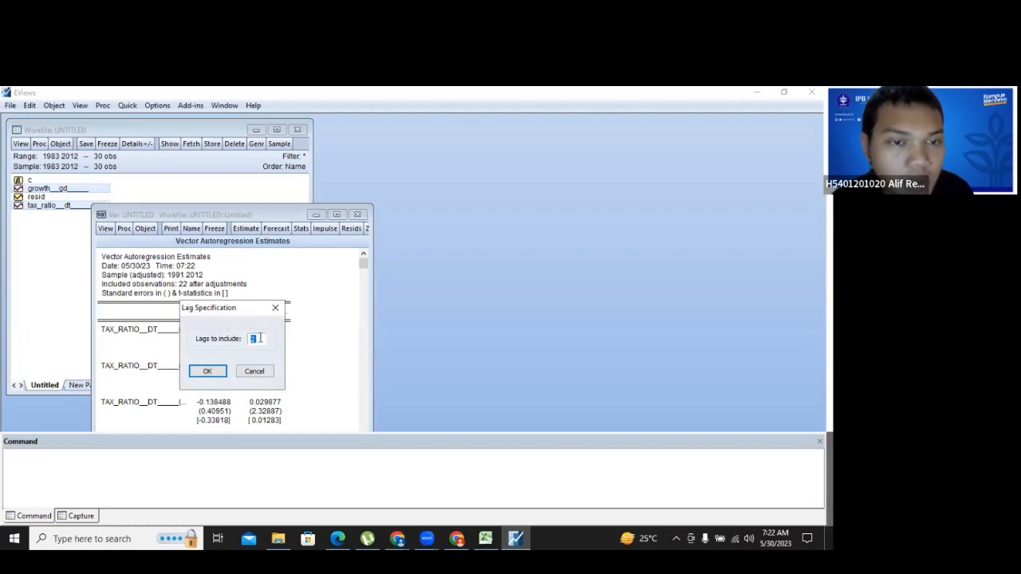
pyautogui.write('2')
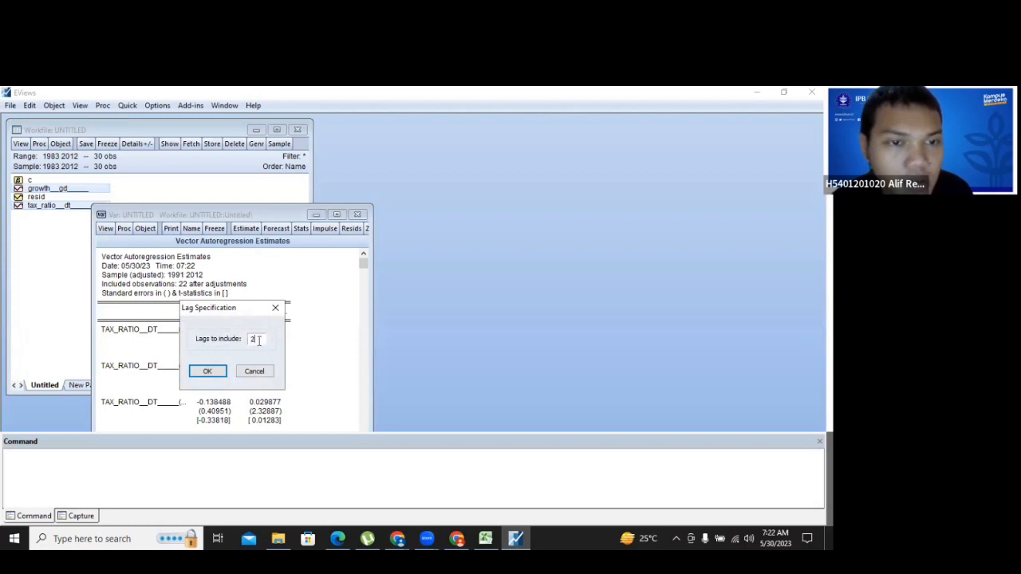
pyautogui.press('BackSpace')
pyautogui.write('8')
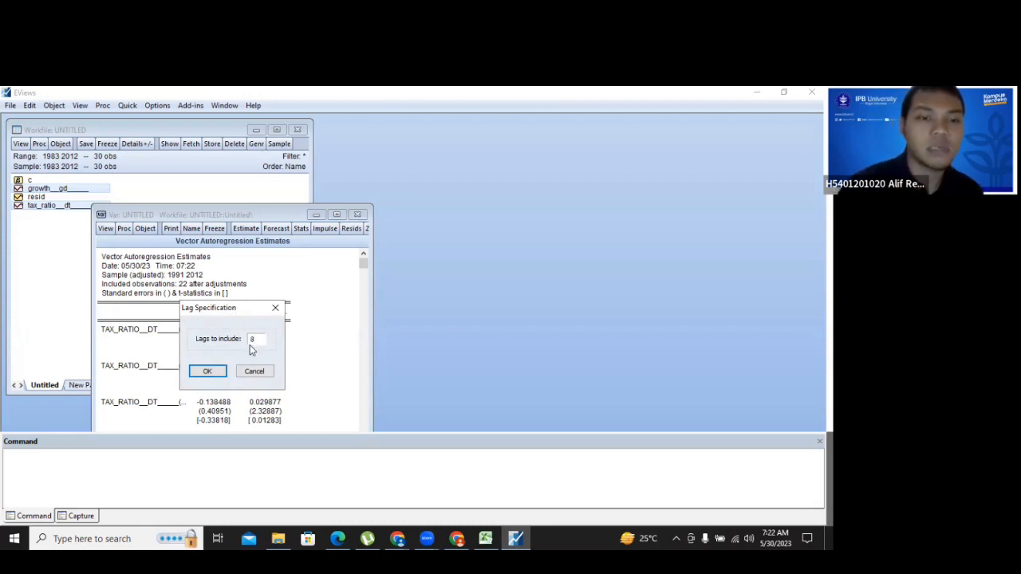
pyautogui.click(206, 372)
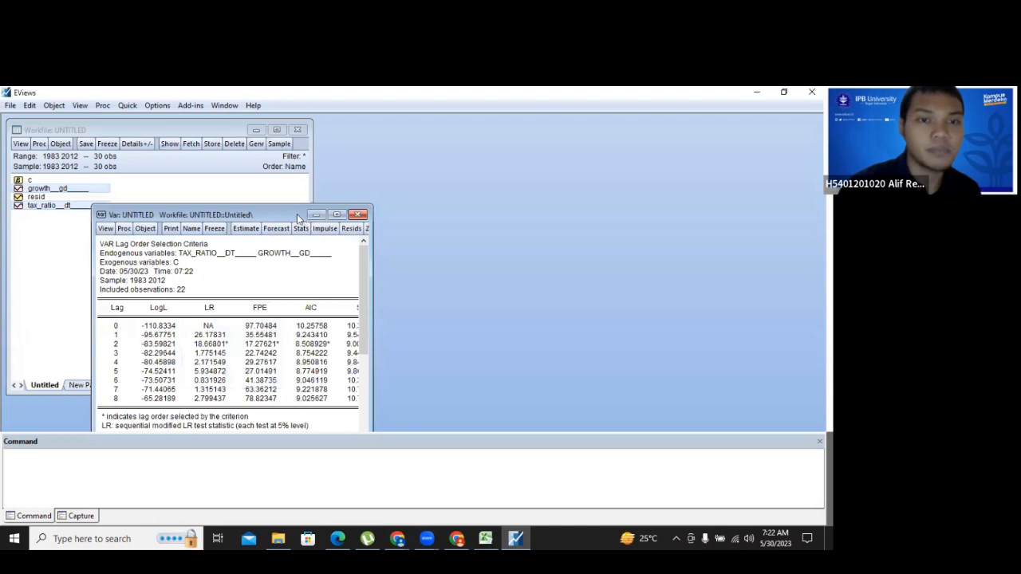
# - Move and widen the VAR window to fit all lag selection criteria columns, and highlight the lag 2 row
pyautogui.moveTo(286, 212); pyautogui.dragTo(459, 146)
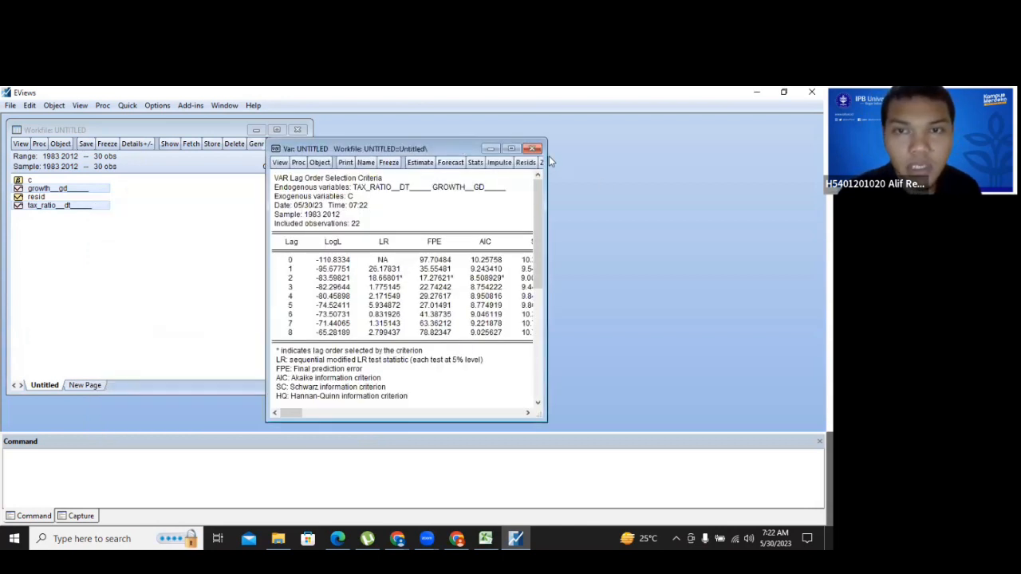
pyautogui.moveTo(547, 144); pyautogui.dragTo(676, 168)
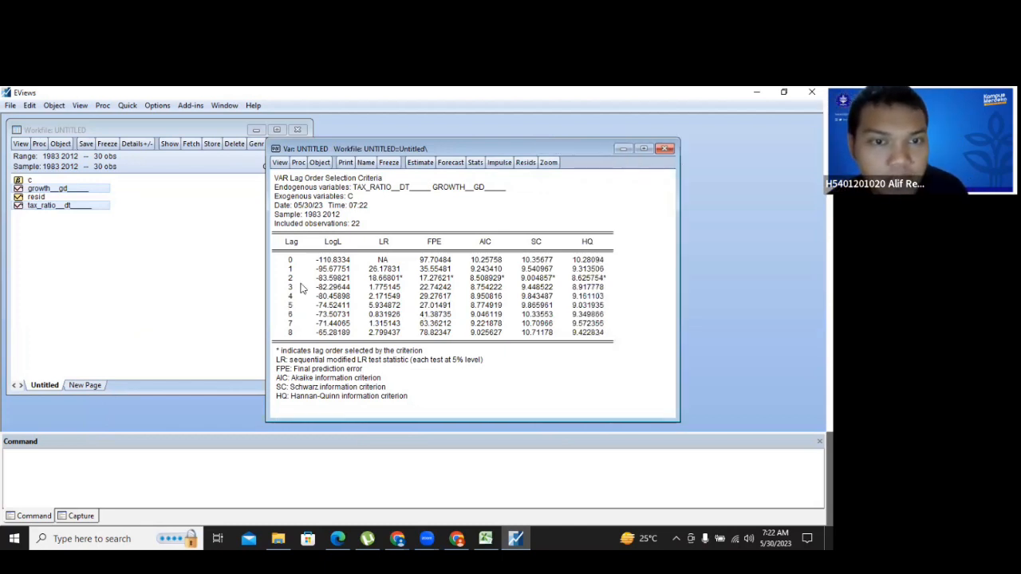
pyautogui.moveTo(316, 277); pyautogui.dragTo(580, 284)
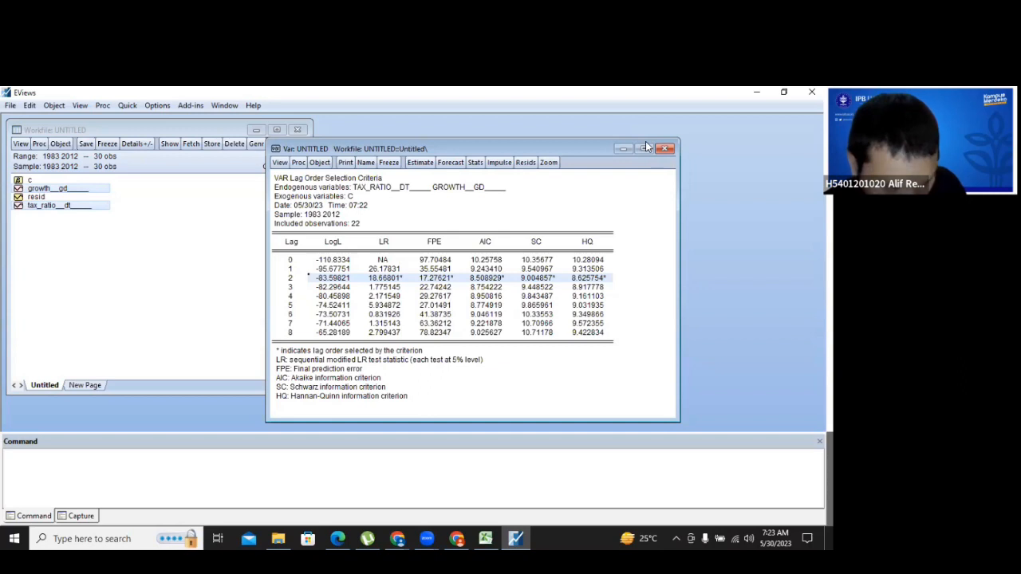
# - Re-estimate the unrestricted VAR with lag intervals 1 2 and review the coefficients and fit statistics
pyautogui.click(418, 163)
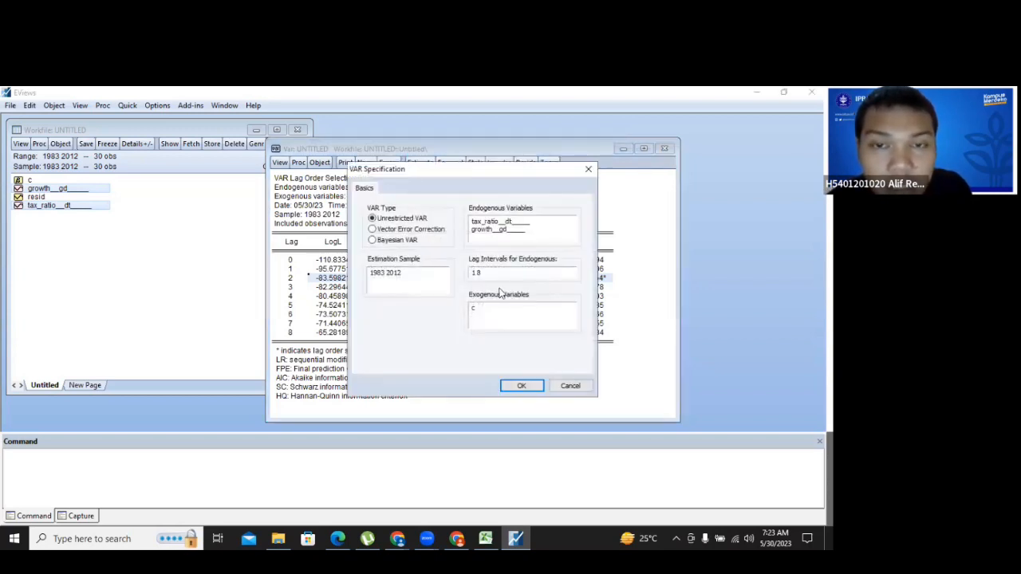
pyautogui.press('BackSpace')
pyautogui.write('2')
pyautogui.click(512, 386)
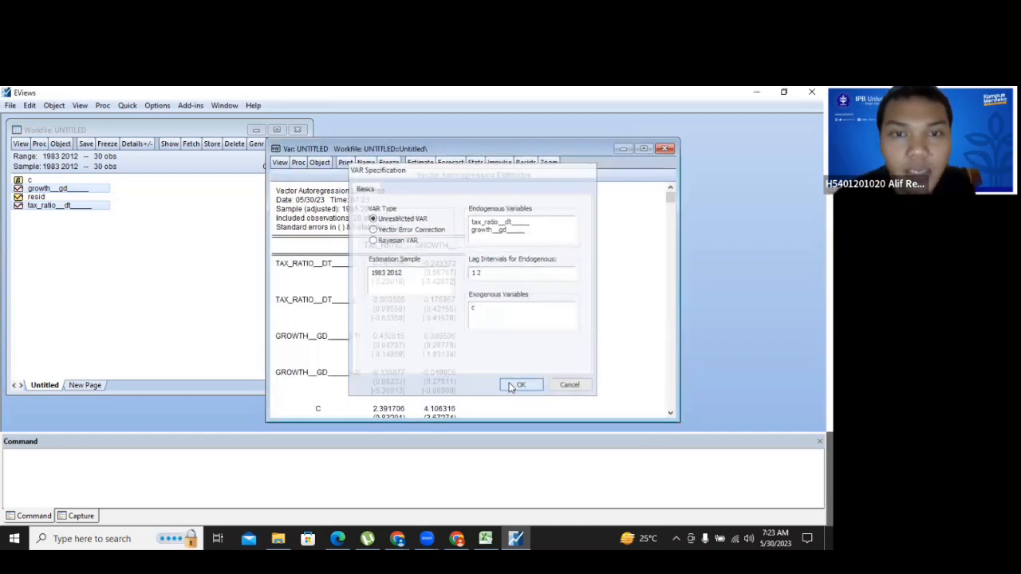
pyautogui.scroll(-7, 487, 292)
pyautogui.scroll(7, 487, 292)
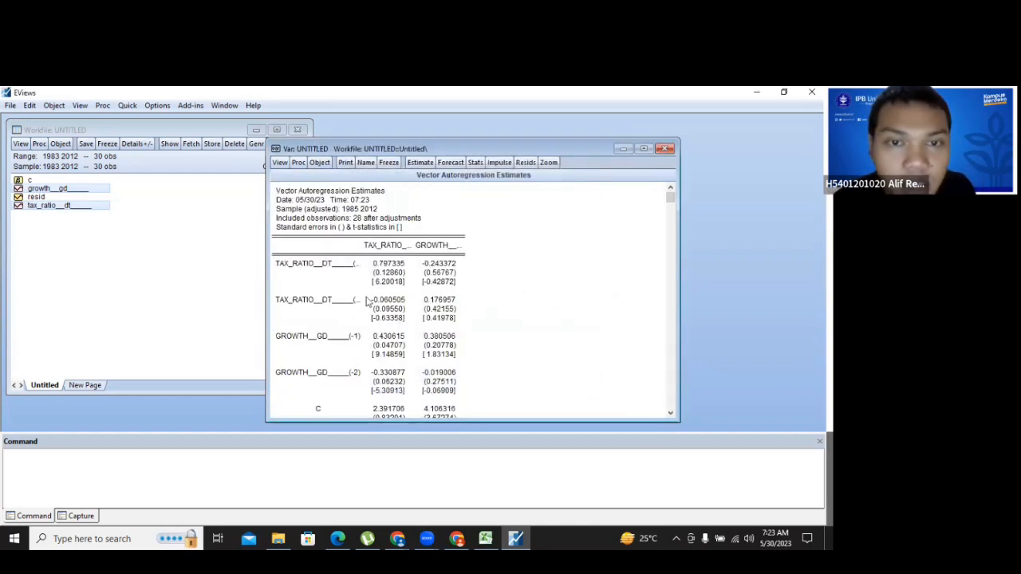
pyautogui.scroll(-7, 360, 293)
pyautogui.scroll(7, 361, 293)
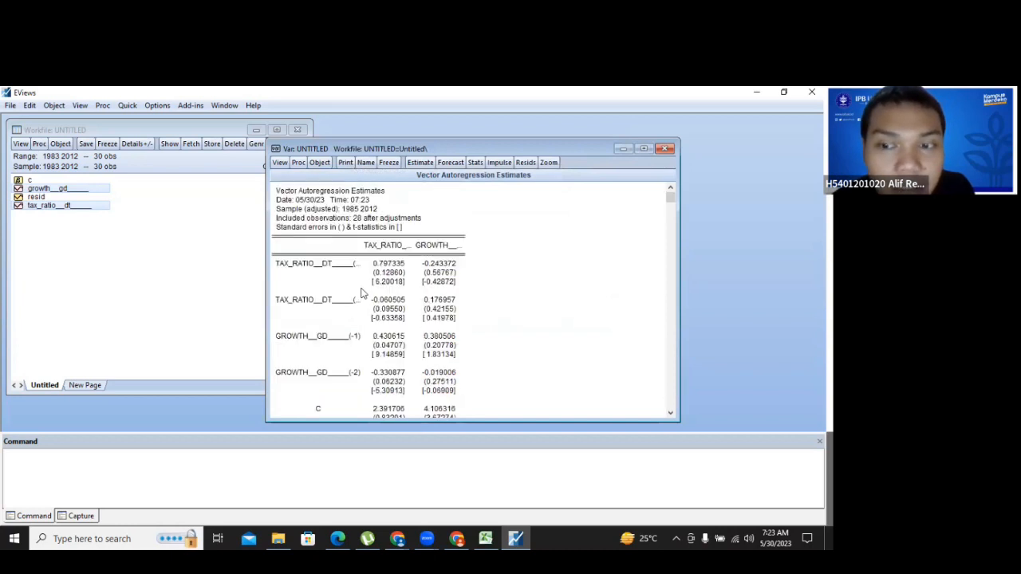
pyautogui.scroll(-7, 361, 293)
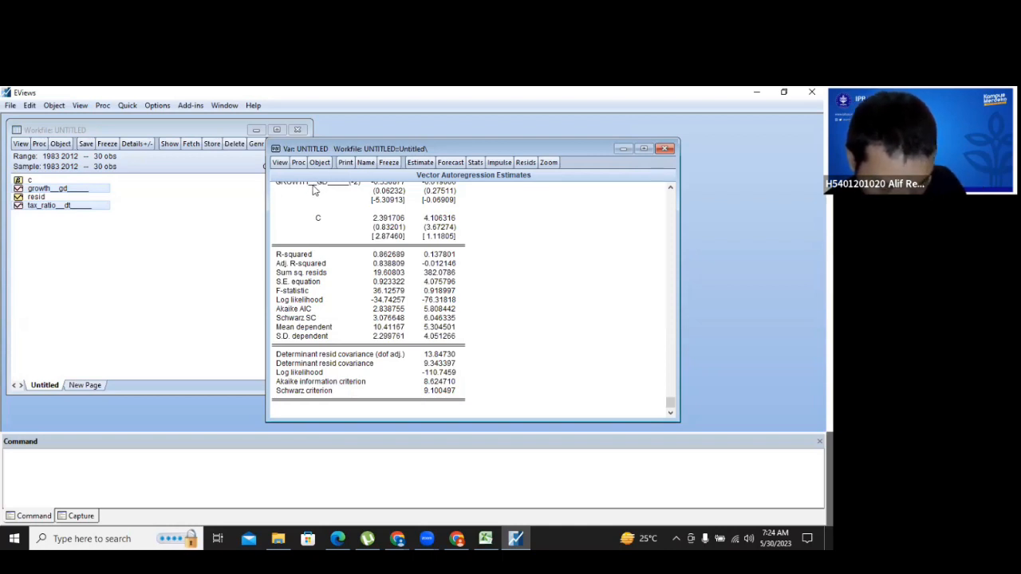
# - Check the VAR's stability condition with the AR roots table
pyautogui.click(423, 164)
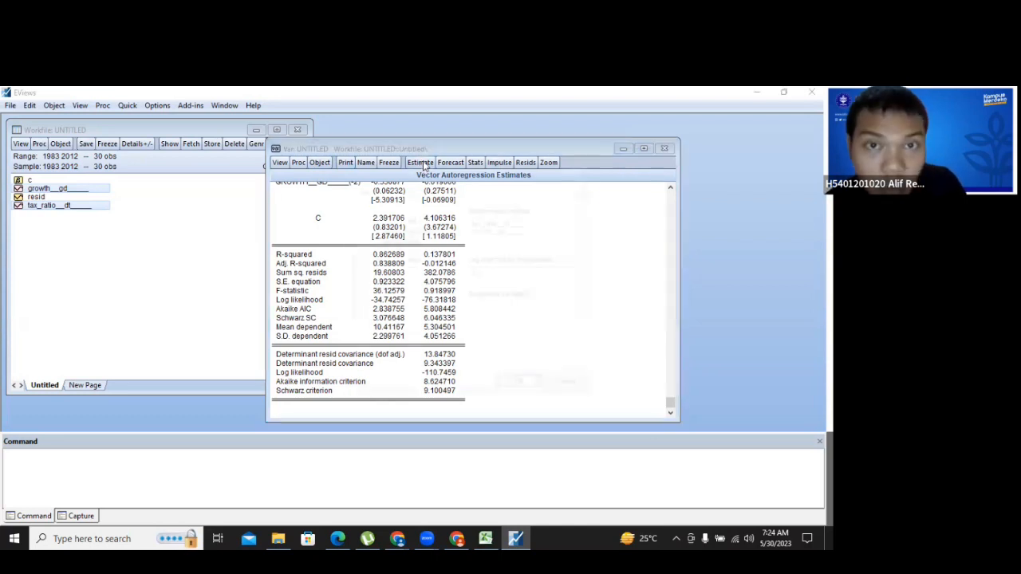
pyautogui.click(588, 169)
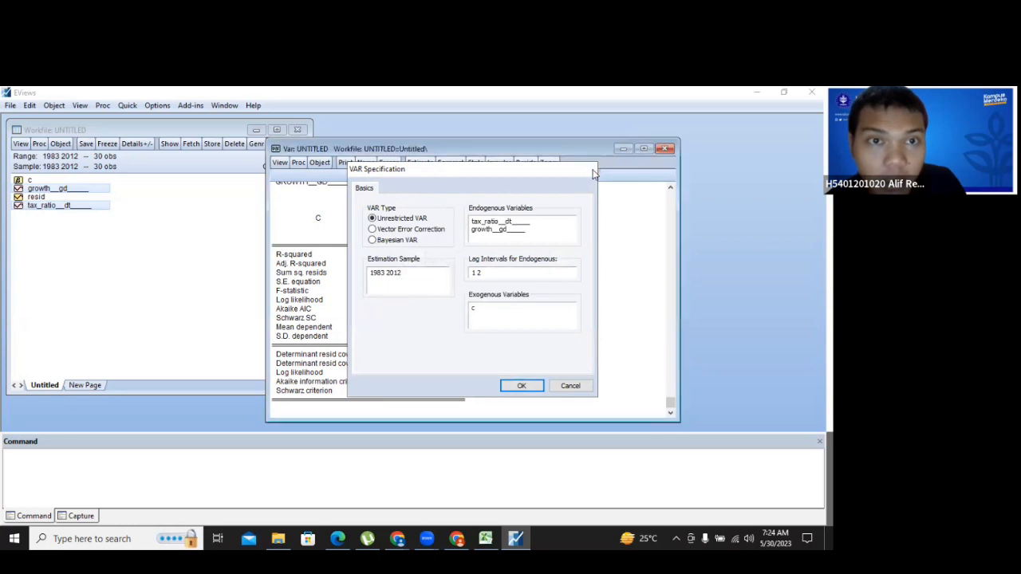
pyautogui.click(279, 163)
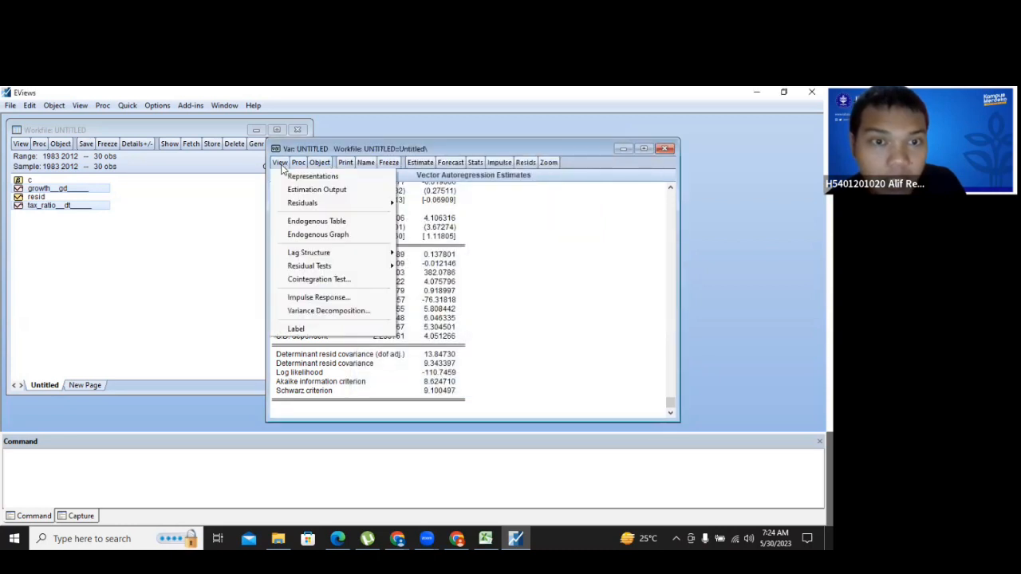
pyautogui.moveTo(347, 253)
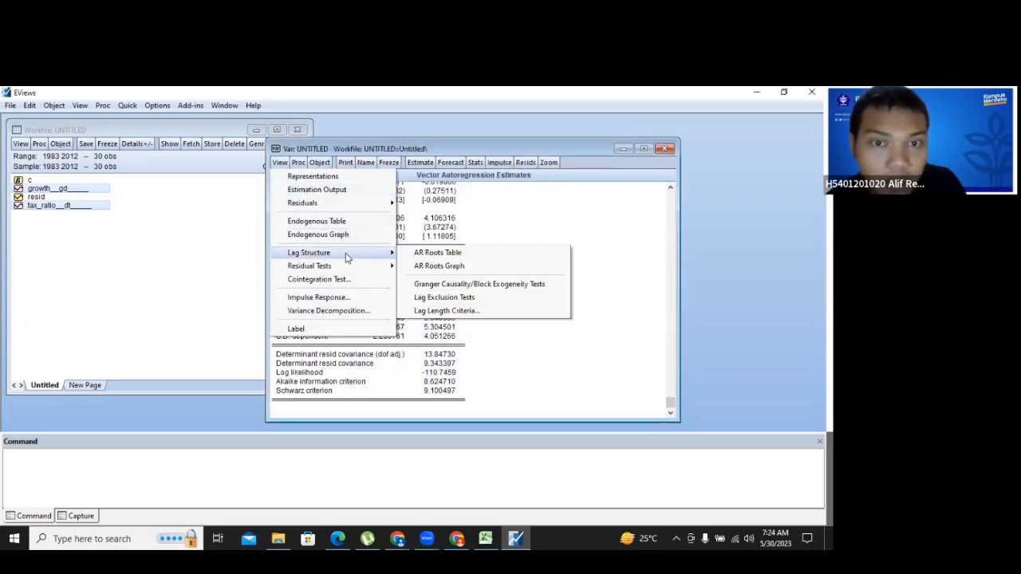
pyautogui.click(451, 254)
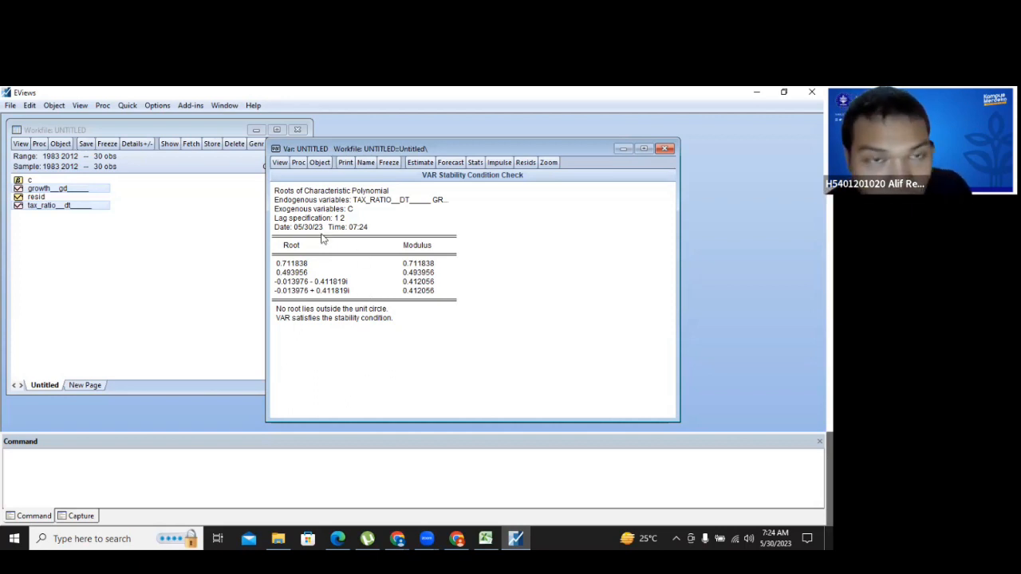
# - Display the VAR's inverse AR roots as a graph with the unit circle
pyautogui.click(280, 163)
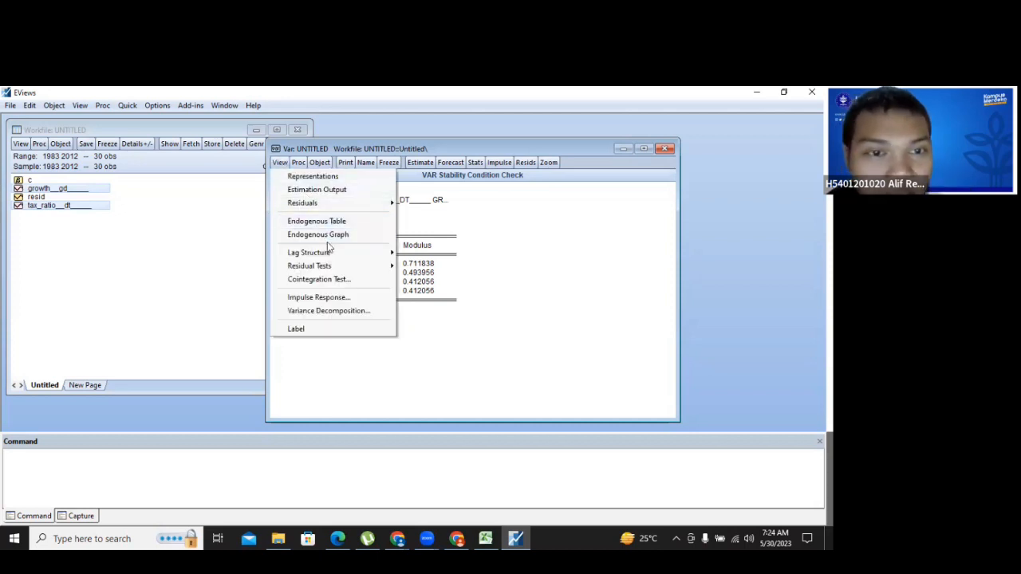
pyautogui.moveTo(335, 258)
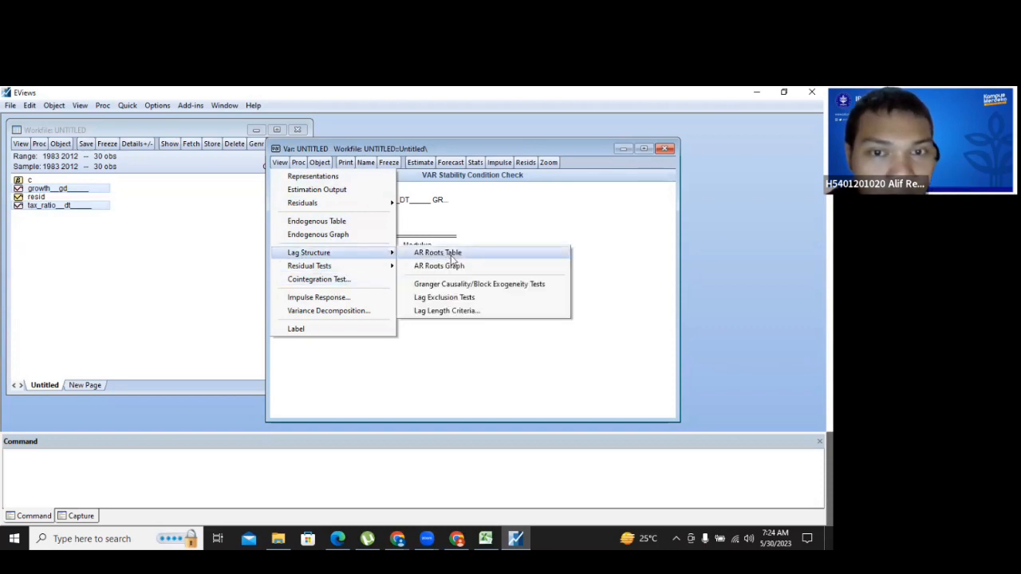
pyautogui.click(452, 267)
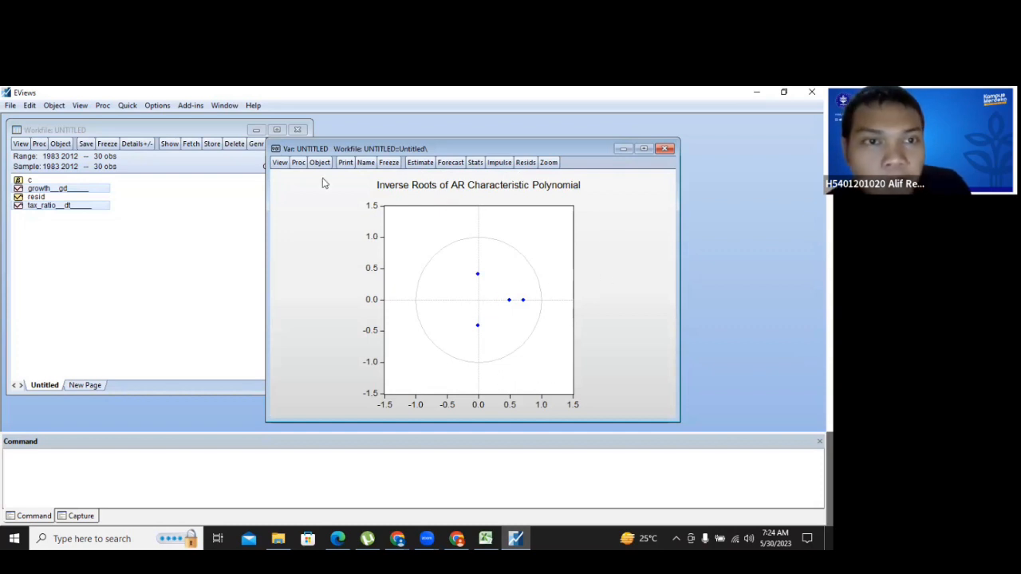
# - Close the VAR window and delete the untitled VAR object without saving it
pyautogui.click(280, 163)
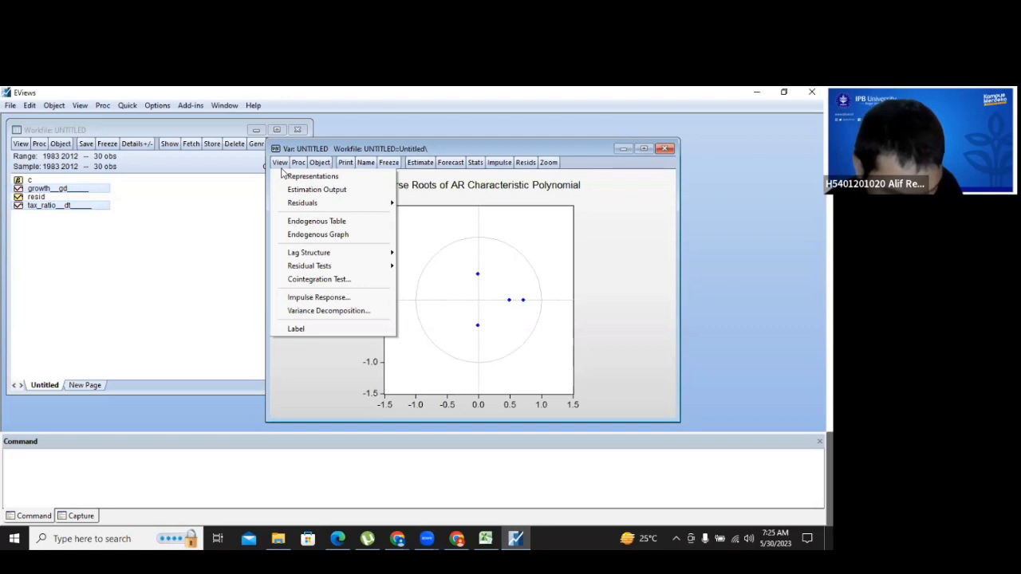
pyautogui.click(578, 206)
pyautogui.click(664, 148)
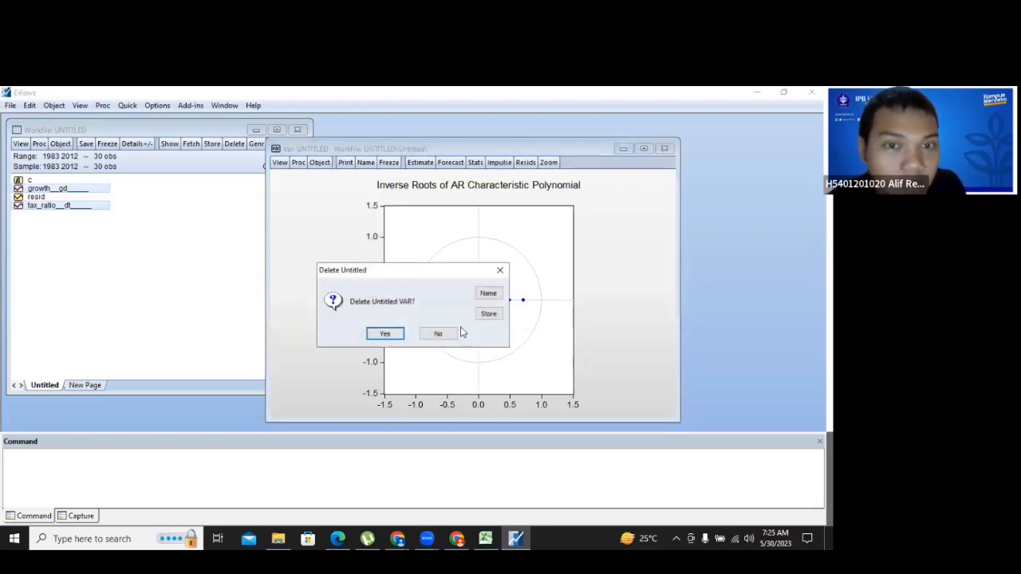
pyautogui.click(399, 334)
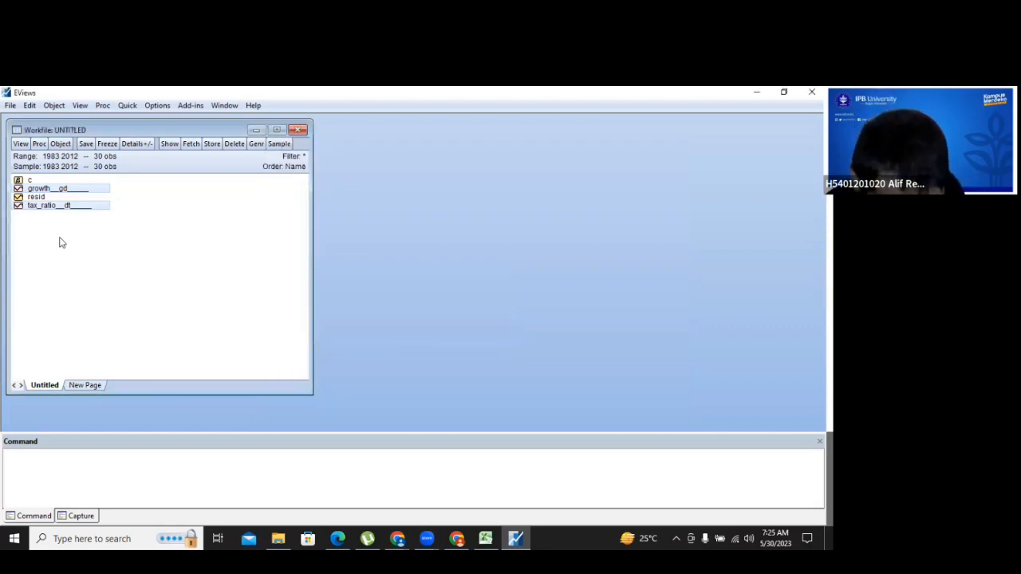
# - Open the selected tax ratio and growth series together as a group
pyautogui.rightClick(80, 206)
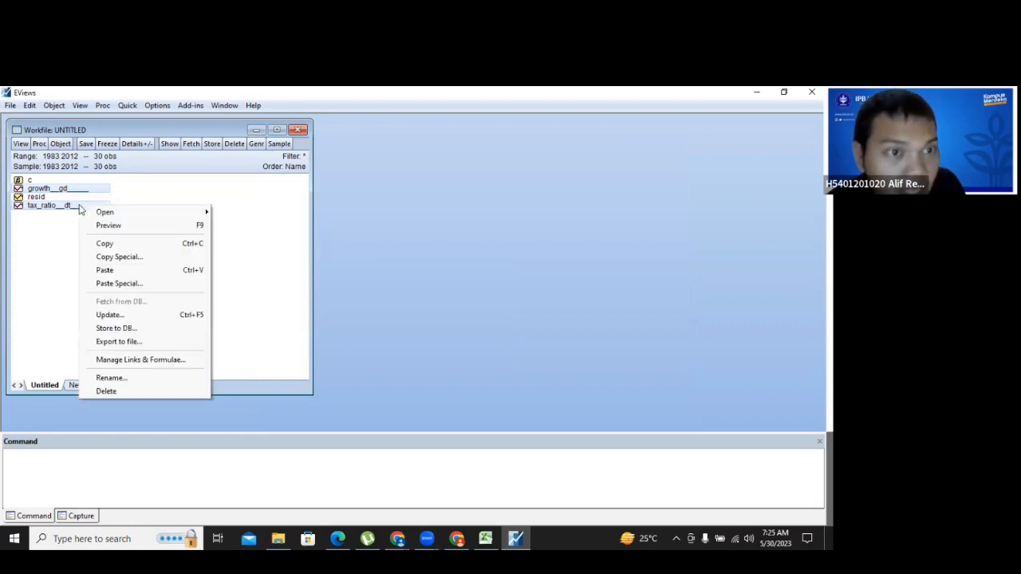
pyautogui.moveTo(94, 214)
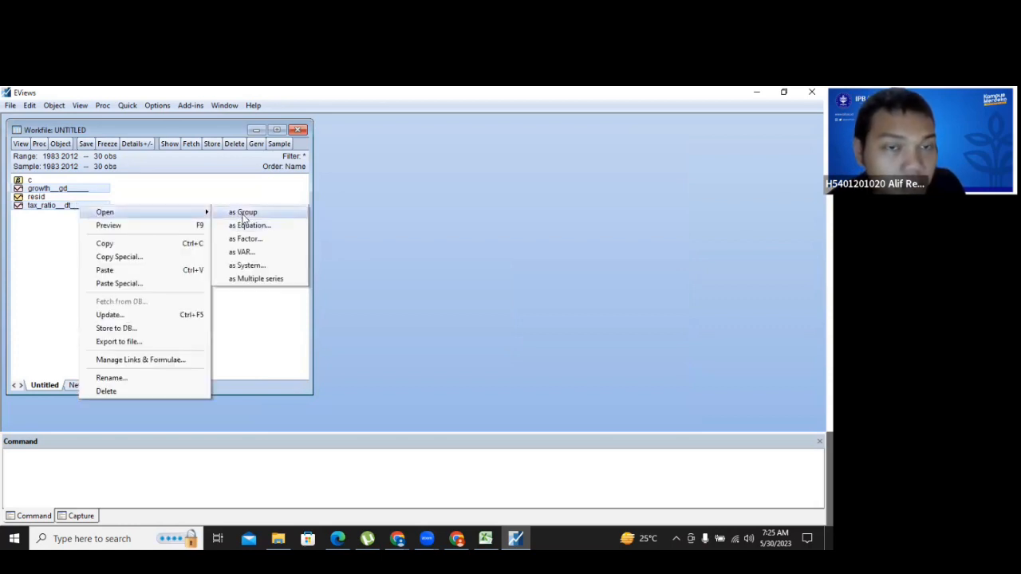
pyautogui.click(245, 214)
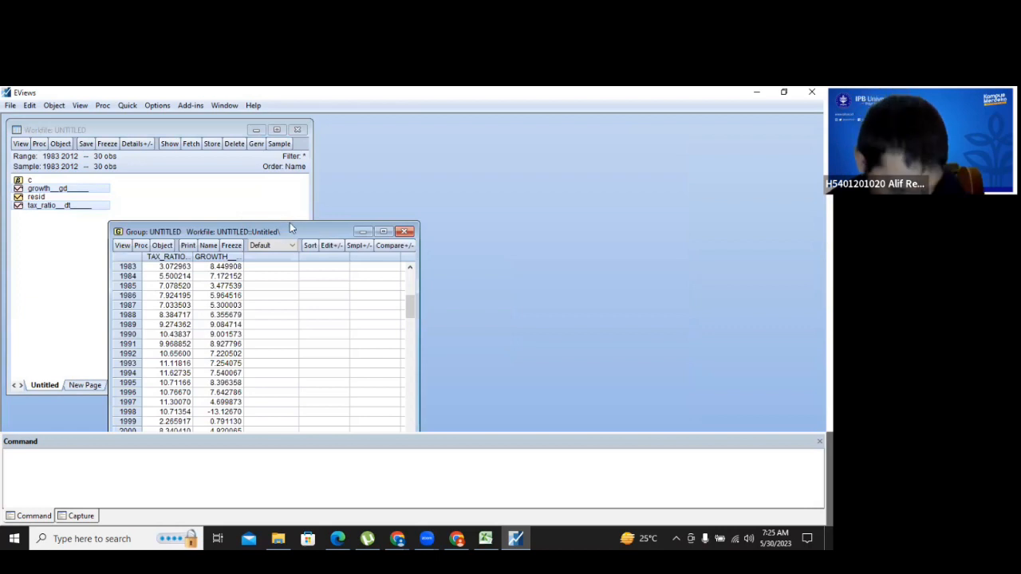
# - Run a pairwise Granger causality test on the tax ratio and growth group with 2 lags included
pyautogui.moveTo(289, 226); pyautogui.dragTo(384, 152)
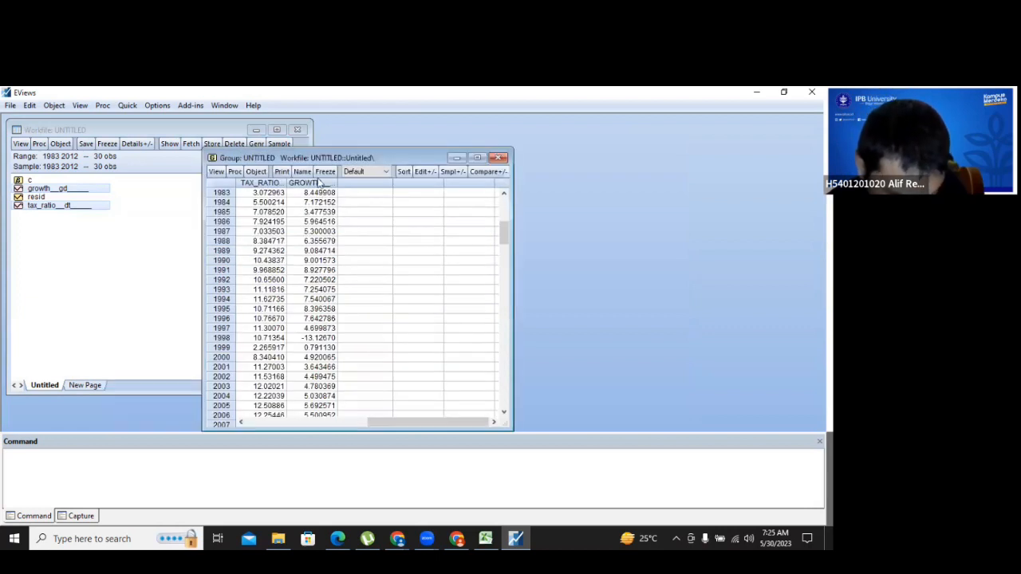
pyautogui.click(214, 172)
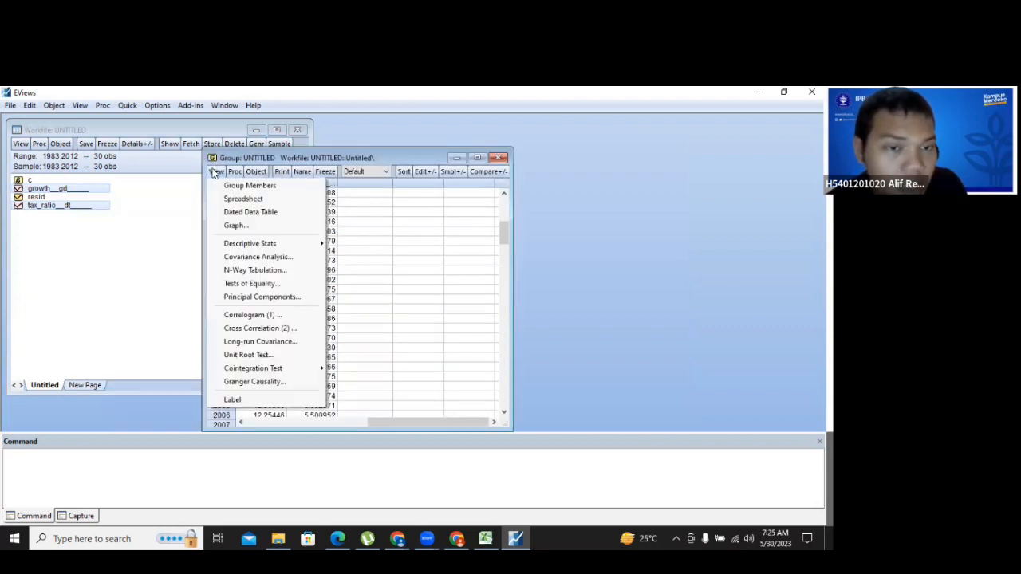
pyautogui.click(271, 381)
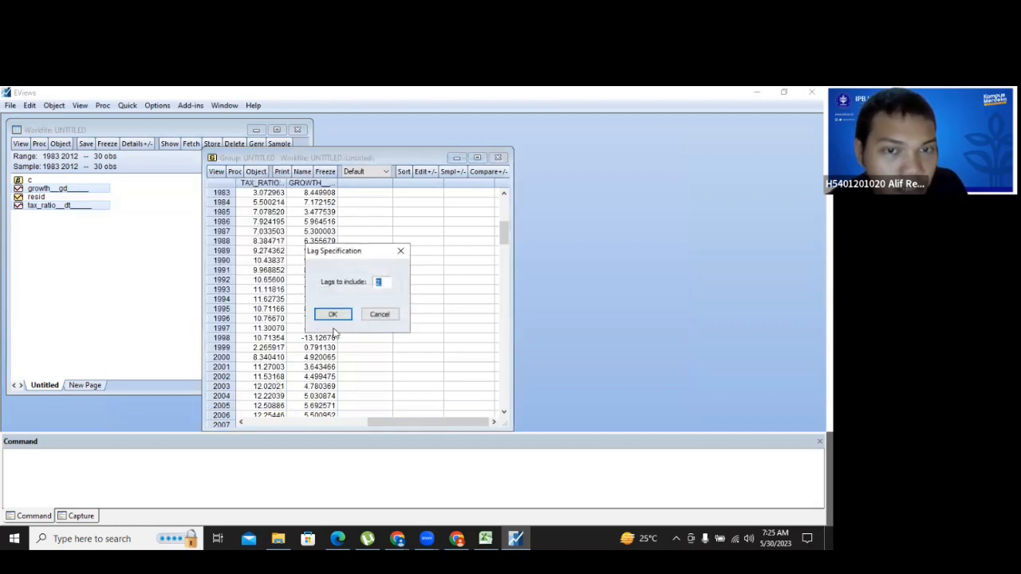
pyautogui.click(381, 283)
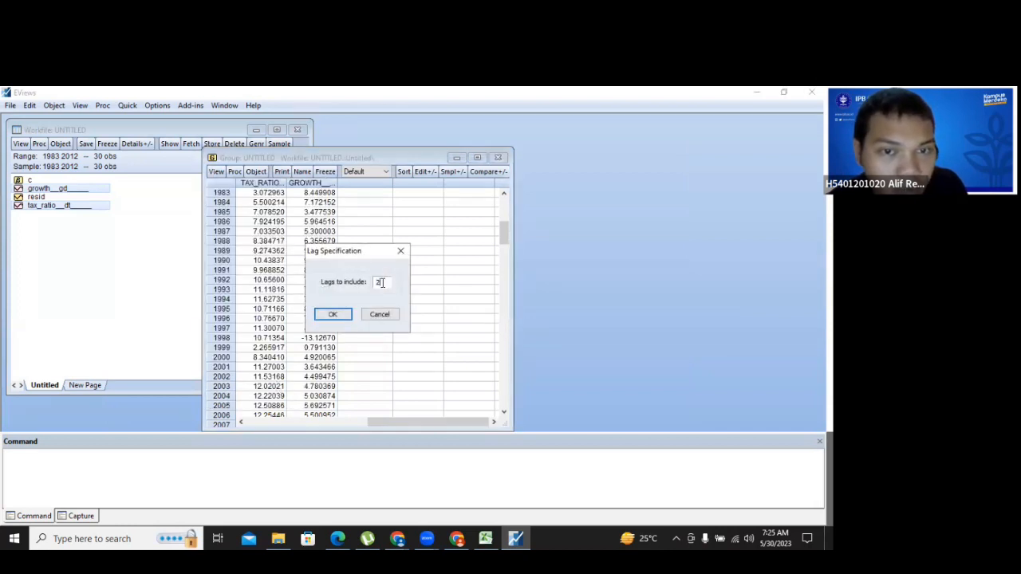
pyautogui.click(336, 316)
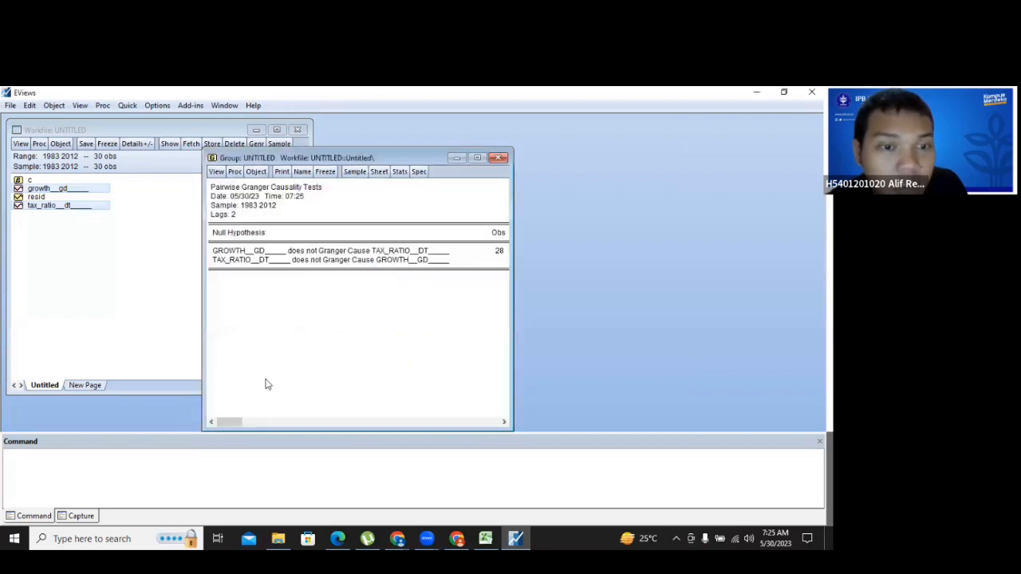
# - Examine the Granger causality null hypotheses with their F-statistics and probabilities, then minimise the group window
pyautogui.moveTo(231, 423); pyautogui.dragTo(217, 451)
pyautogui.moveTo(323, 402); pyautogui.dragTo(600, 360)
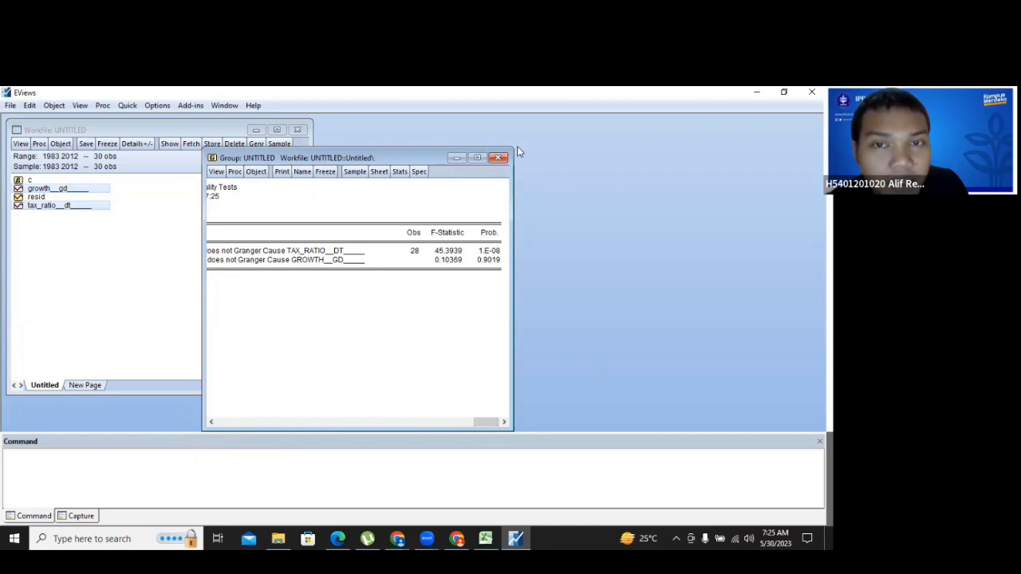
pyautogui.click(478, 158)
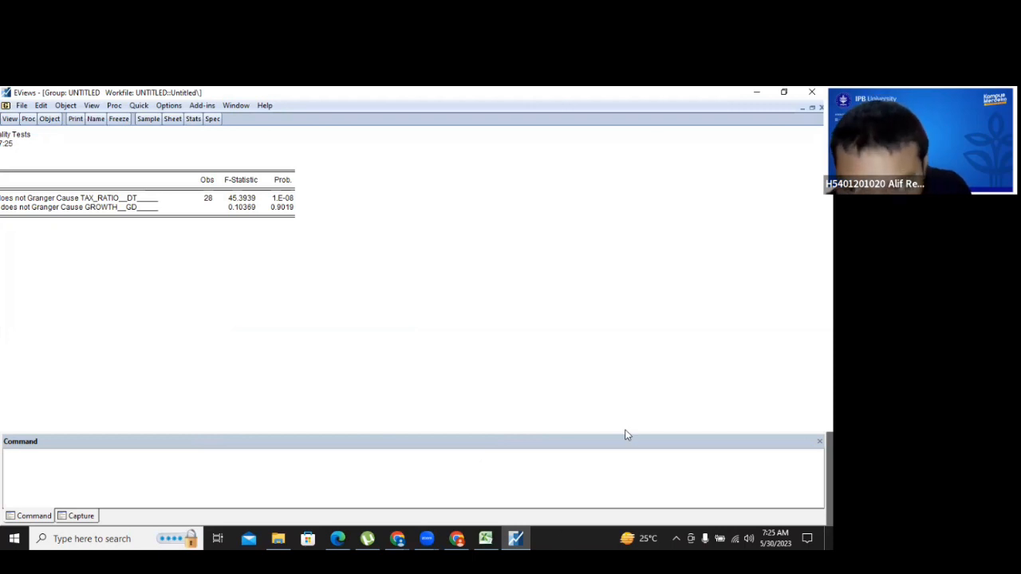
pyautogui.click(812, 107)
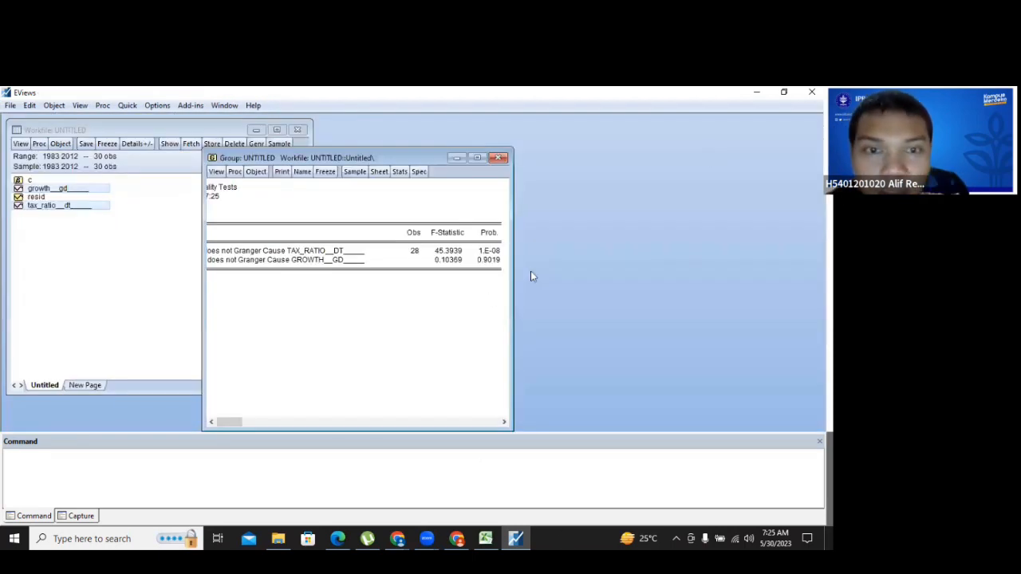
pyautogui.moveTo(236, 427); pyautogui.dragTo(126, 429)
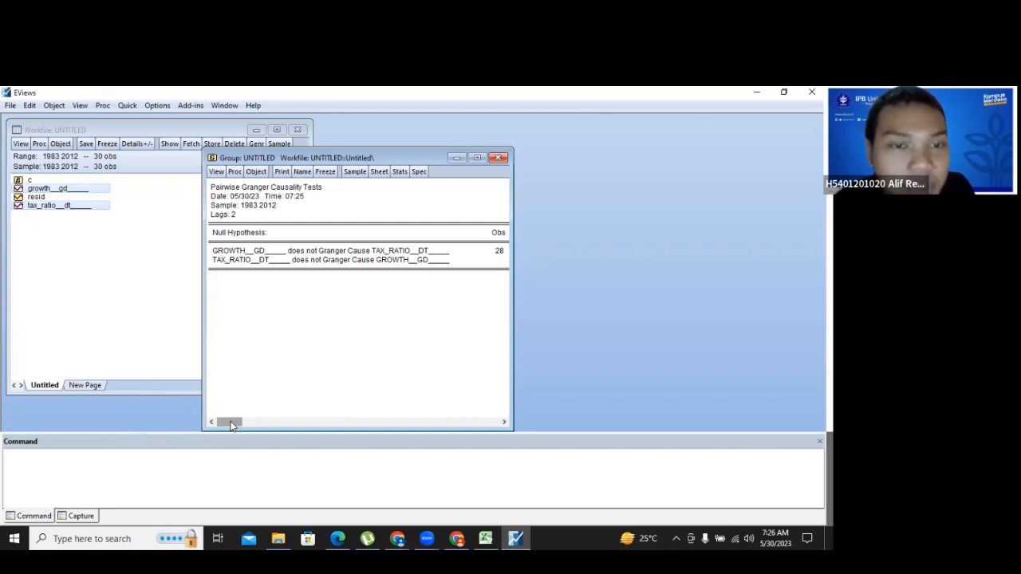
pyautogui.moveTo(232, 425); pyautogui.dragTo(490, 425)
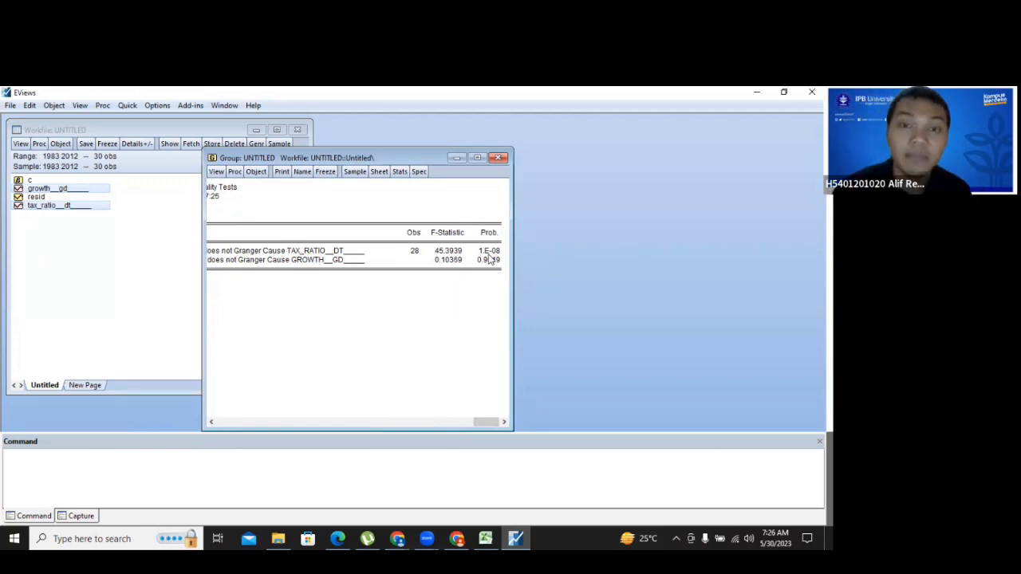
pyautogui.moveTo(489, 427); pyautogui.dragTo(219, 458)
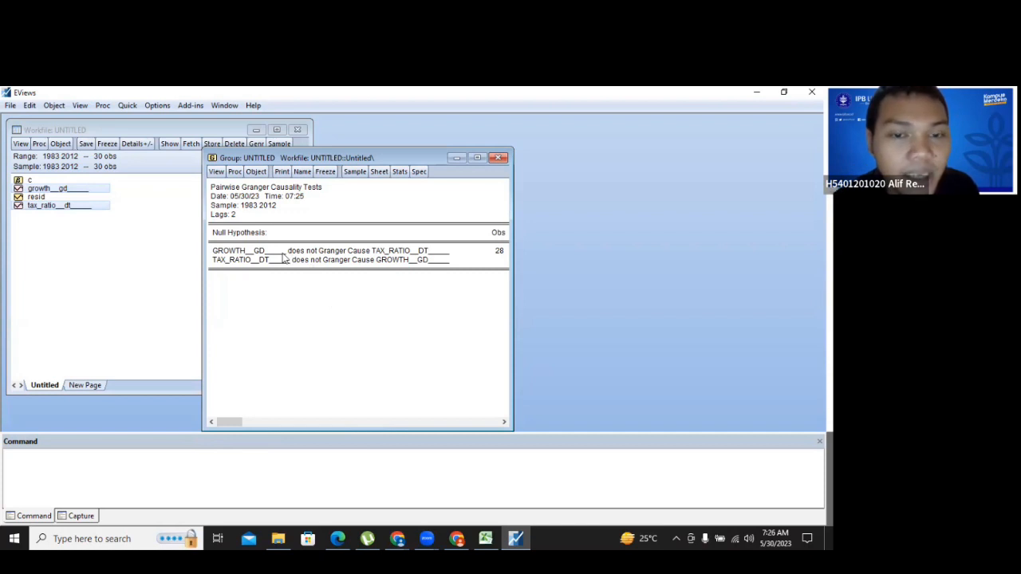
pyautogui.moveTo(234, 419); pyautogui.dragTo(101, 448)
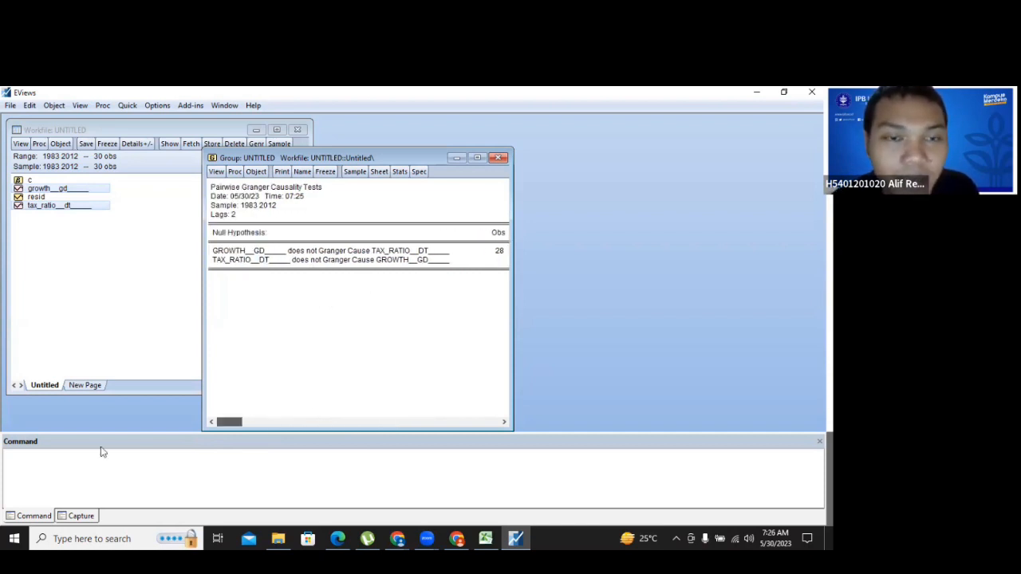
pyautogui.click(451, 160)
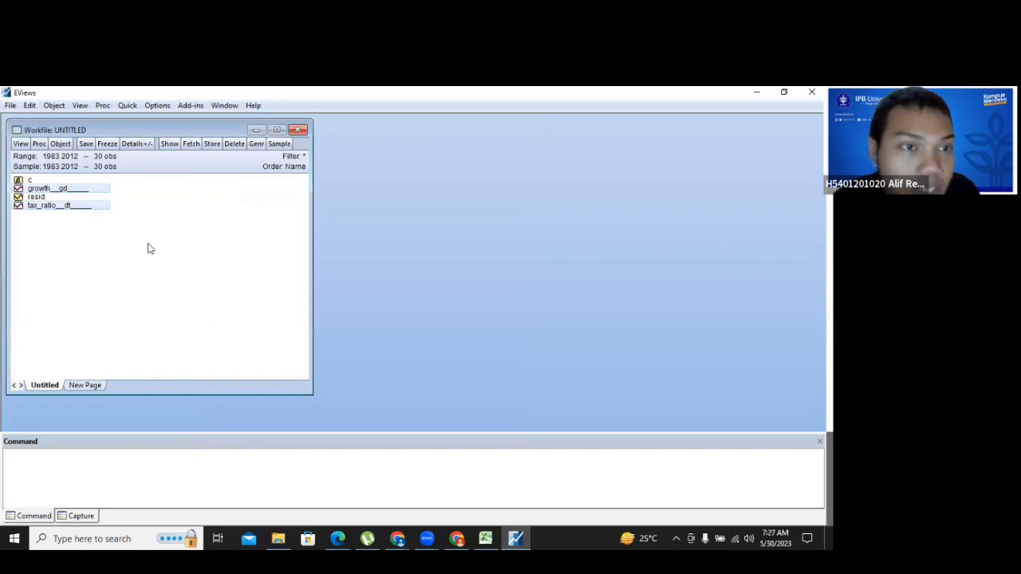
# - Estimate an unrestricted VAR of the tax ratio and growth series with lag interval 1 2, exogenous c and sample 1983 2012
pyautogui.rightClick(97, 212)
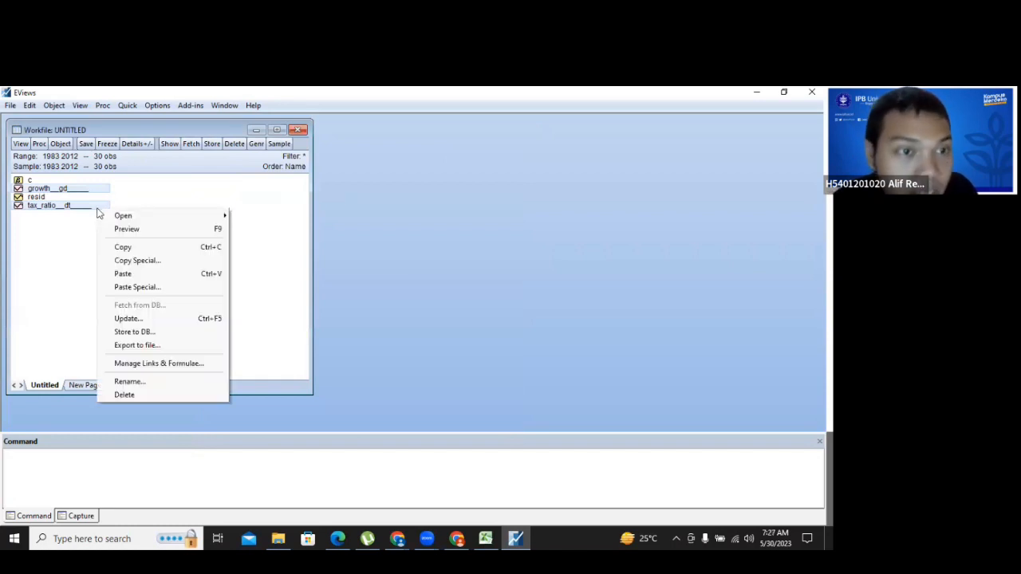
pyautogui.moveTo(127, 215)
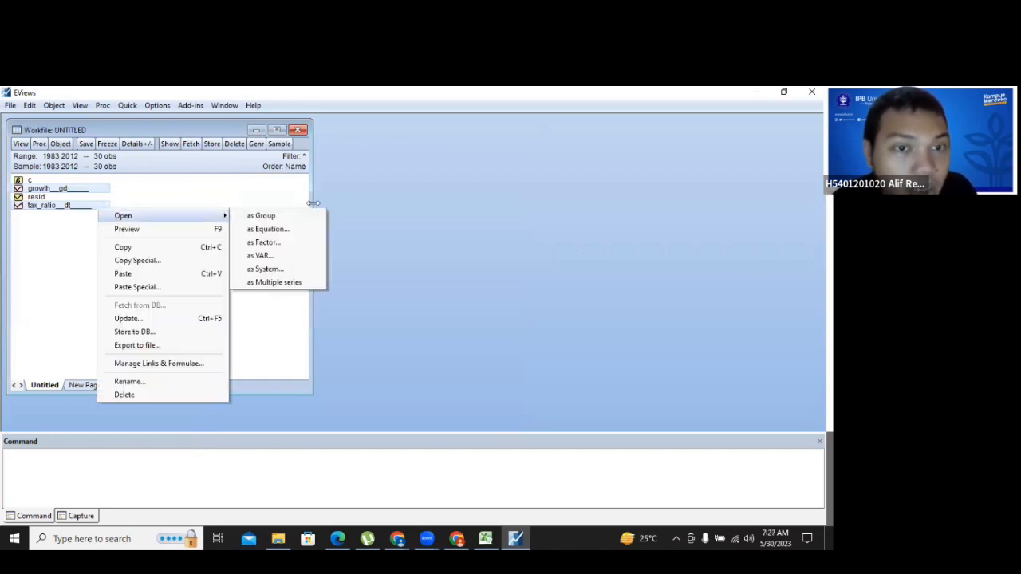
pyautogui.click(263, 255)
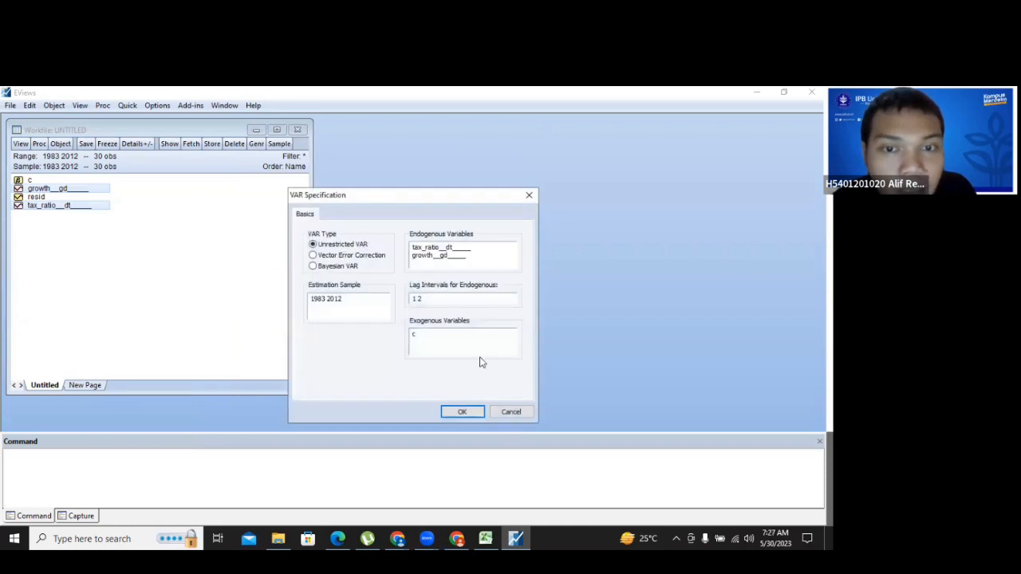
pyautogui.click(462, 412)
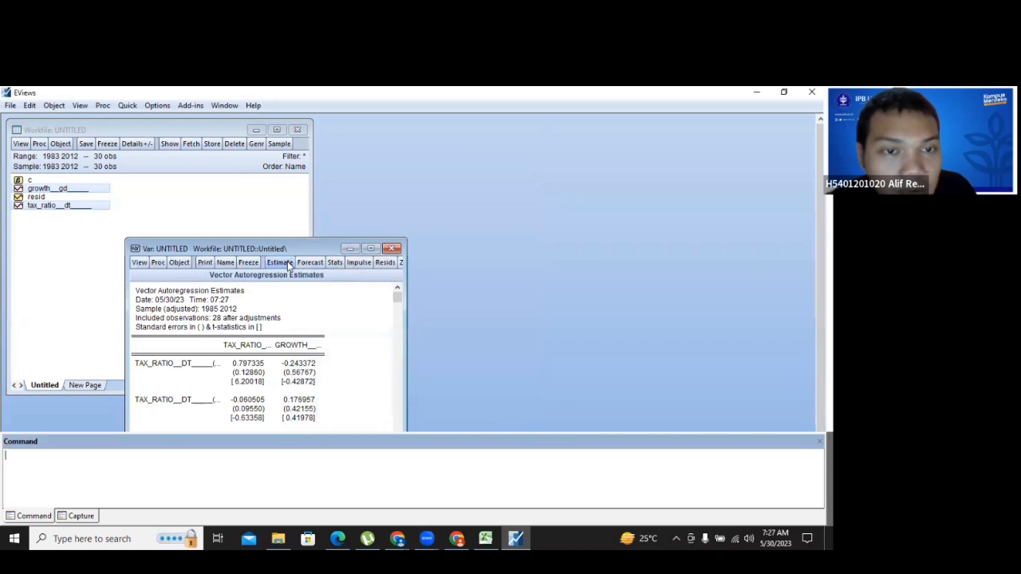
pyautogui.click(279, 263)
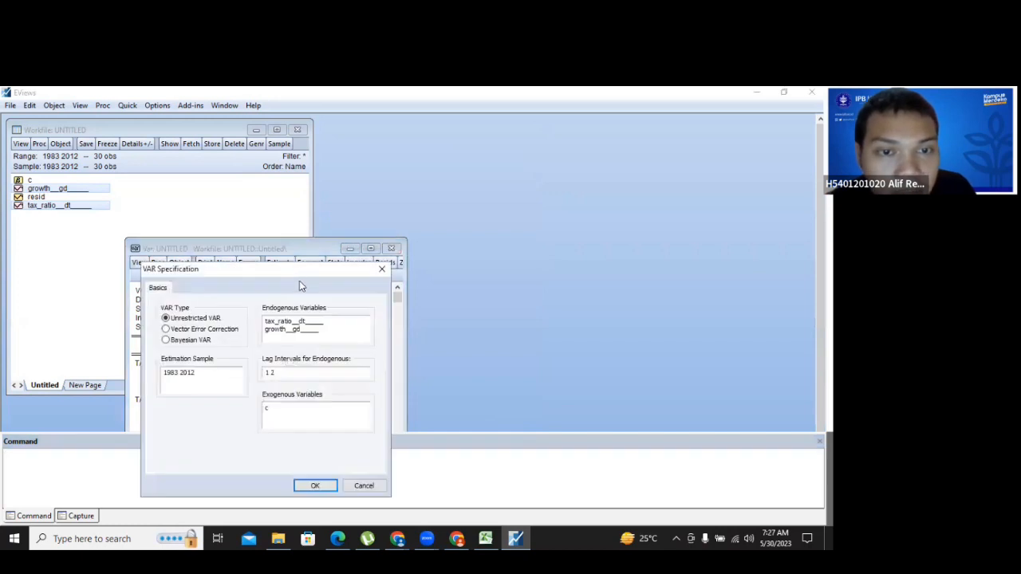
pyautogui.click(310, 485)
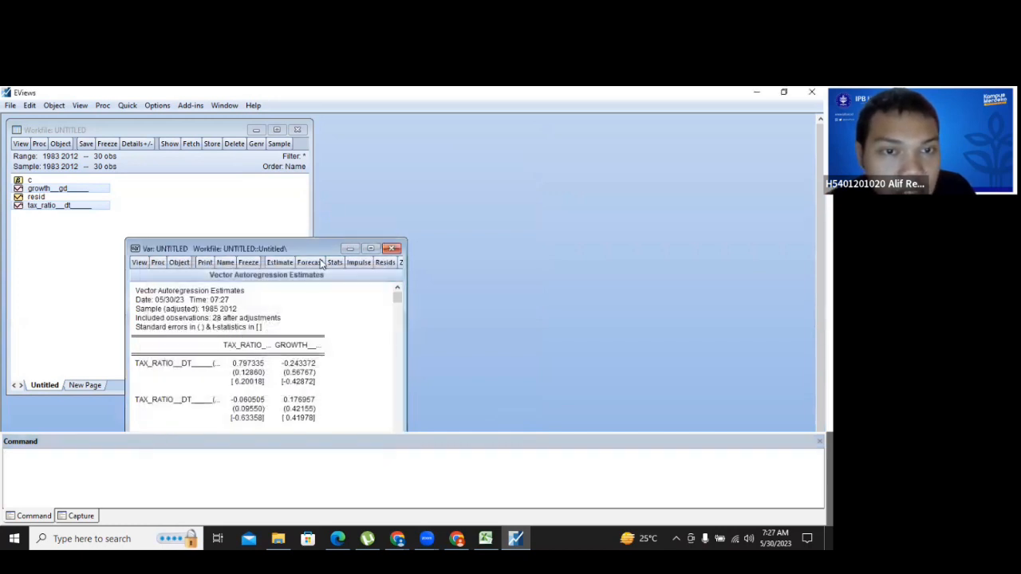
# - Examine the VAR estimates at full window size, comparing the coefficients, standard errors and t-statistics of the lagged variables in both equations
pyautogui.moveTo(468, 120); pyautogui.dragTo(469, 117)
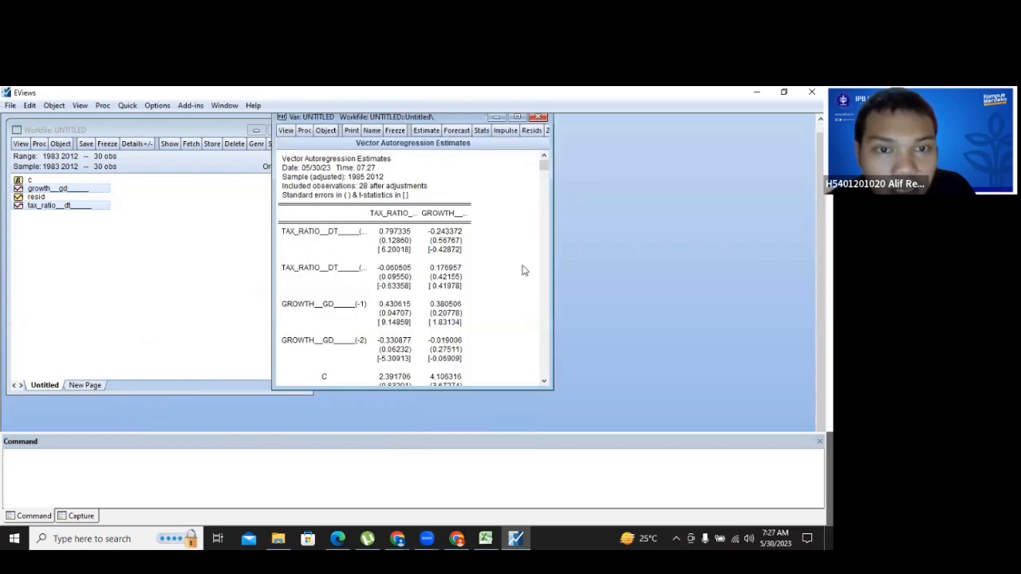
pyautogui.click(518, 118)
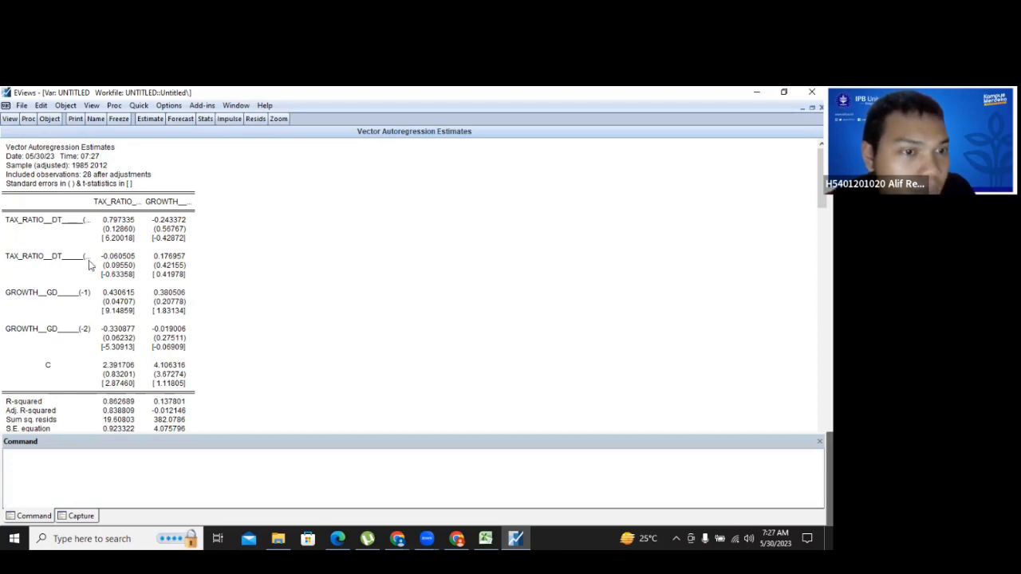
pyautogui.click(86, 224)
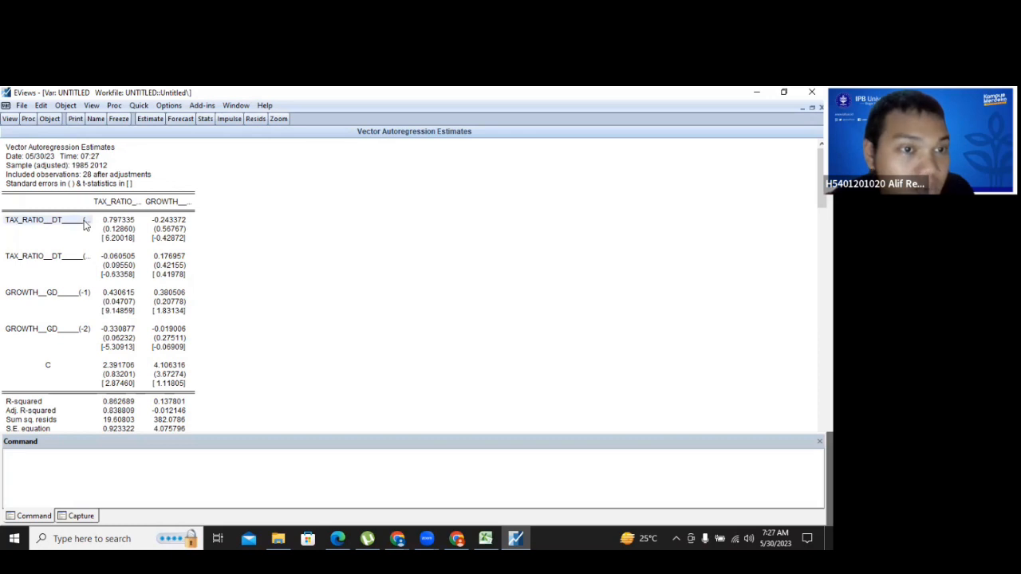
pyautogui.click(84, 261)
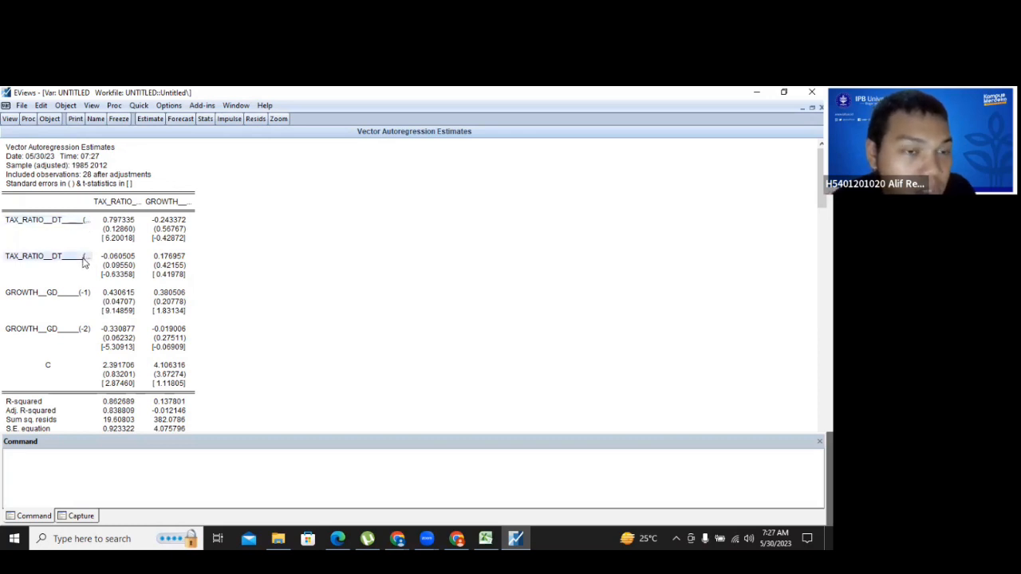
pyautogui.click(84, 303)
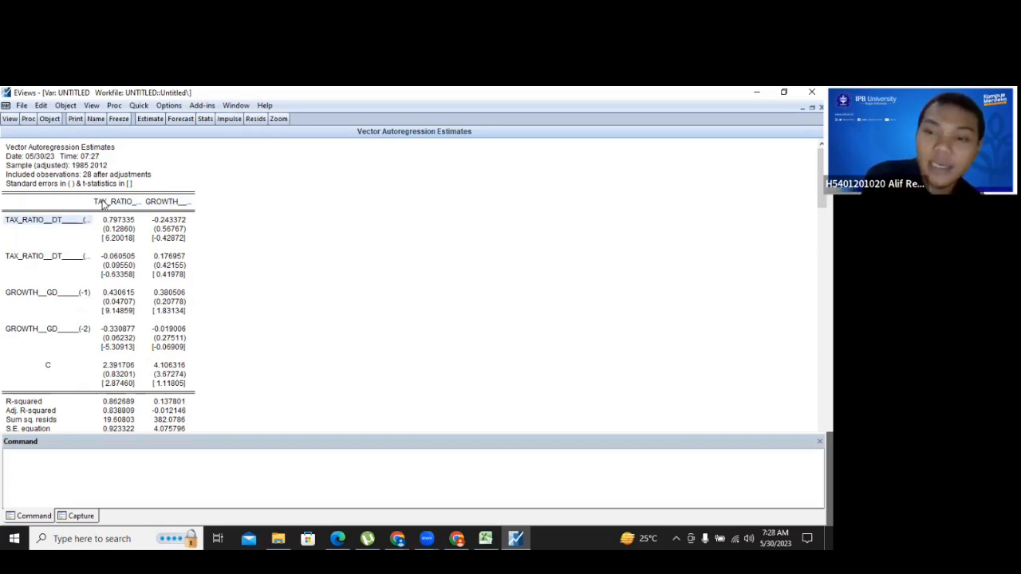
pyautogui.click(81, 258)
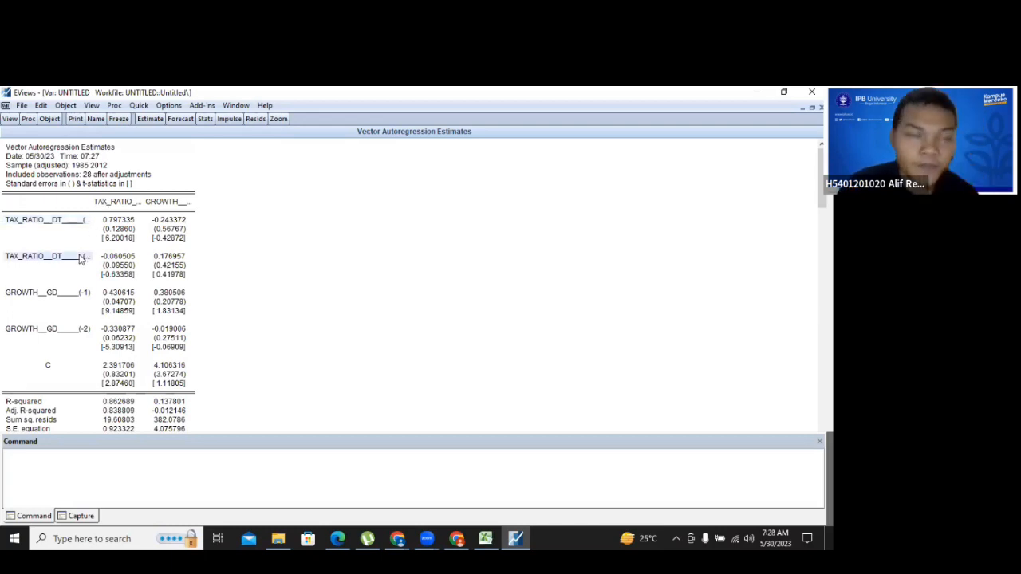
pyautogui.moveTo(126, 220); pyautogui.dragTo(124, 227)
pyautogui.click(122, 237)
pyautogui.click(124, 222)
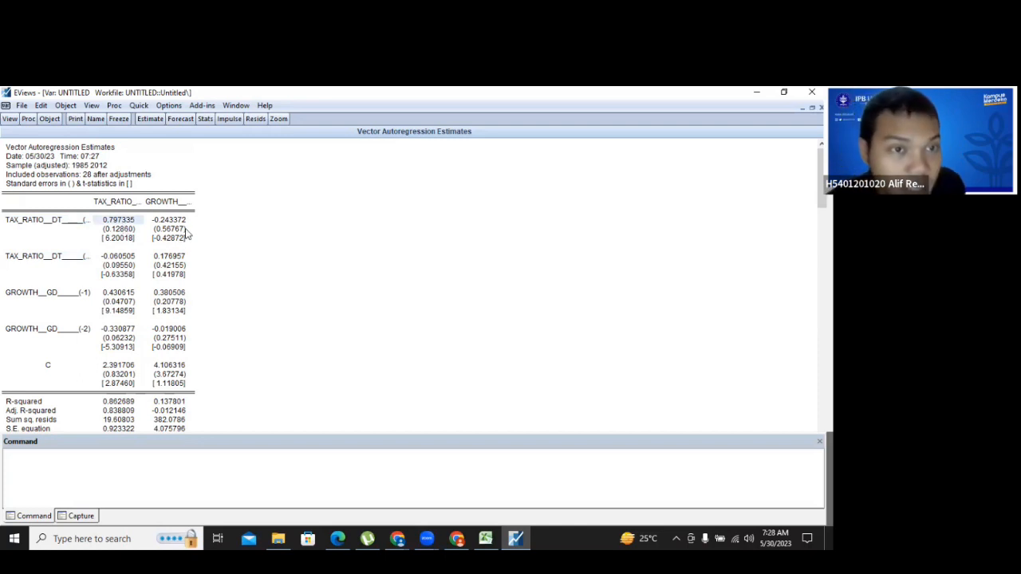
pyautogui.click(183, 225)
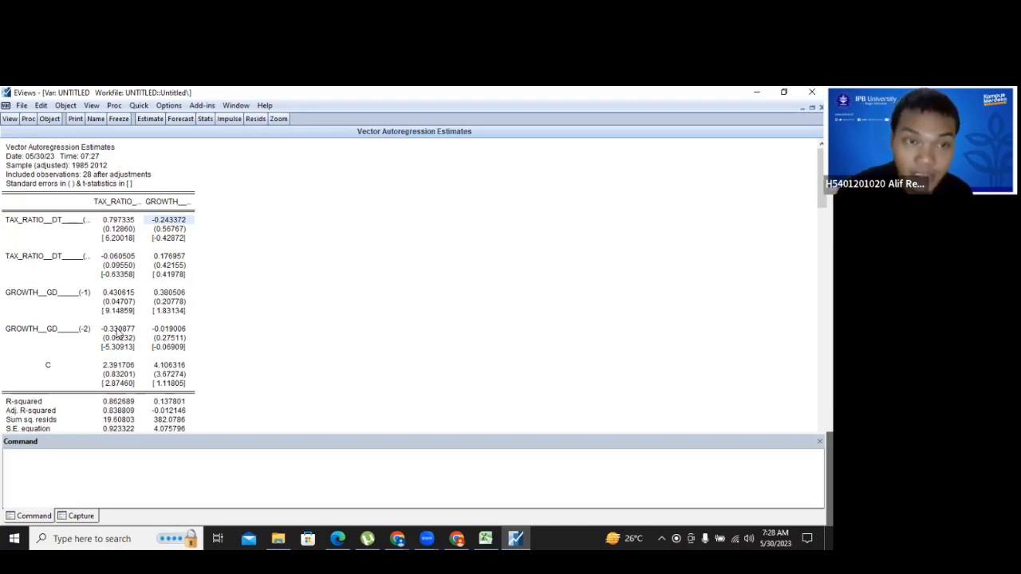
pyautogui.click(127, 241)
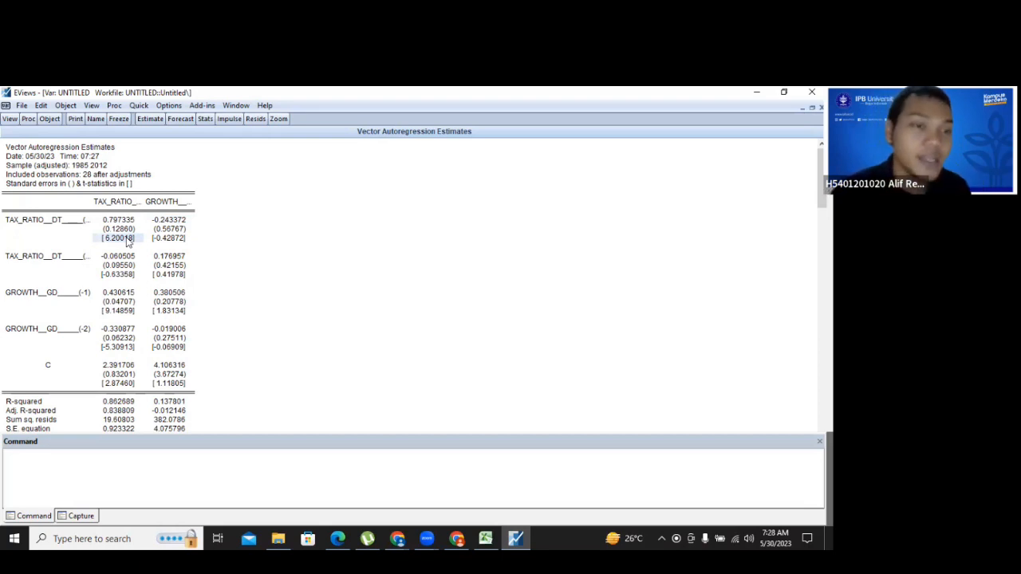
pyautogui.click(132, 231)
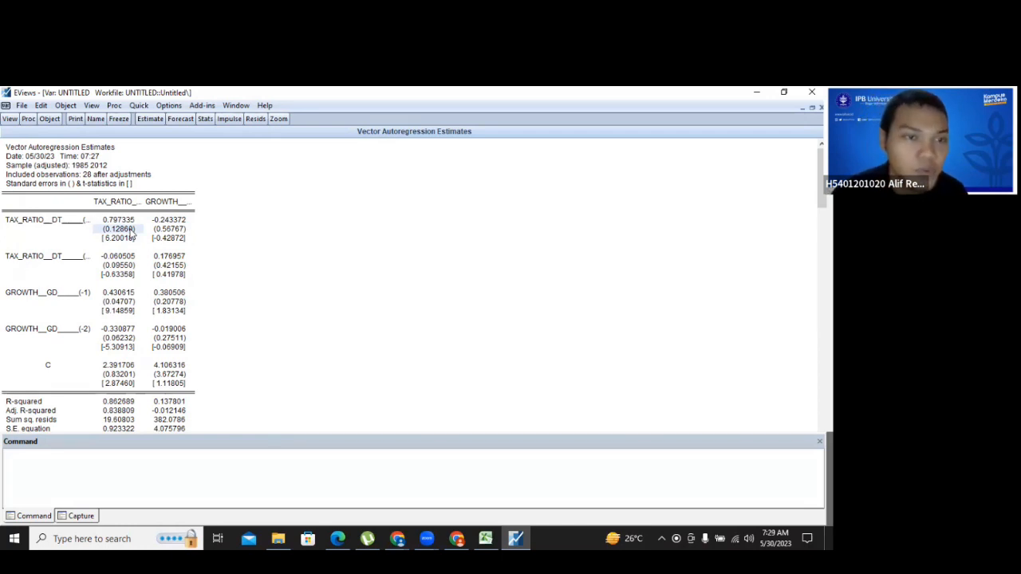
pyautogui.click(125, 241)
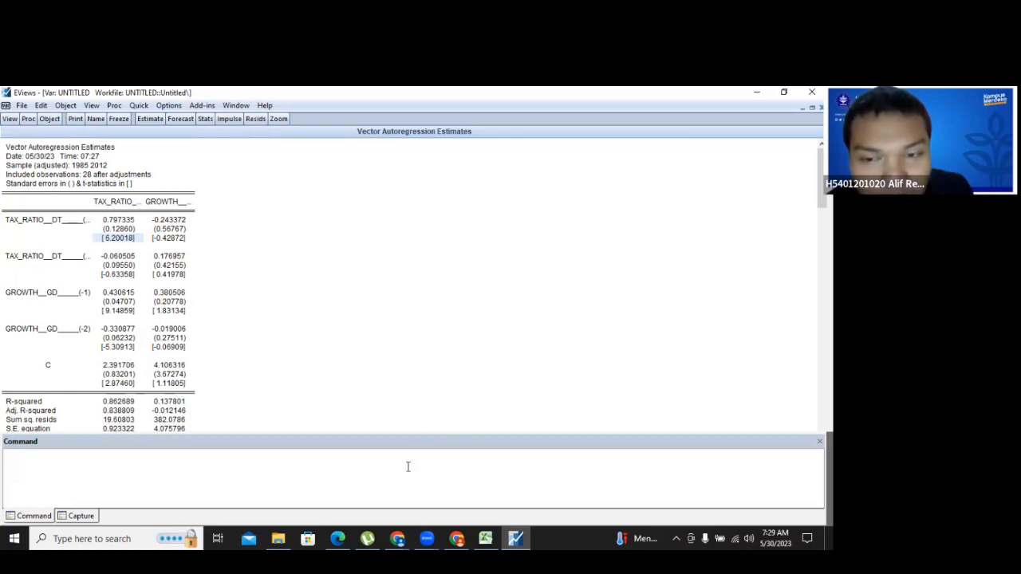
# - Switch to the Excel workbook and inspect the critical t formula in cell H3 of Sheet1
pyautogui.click(487, 538)
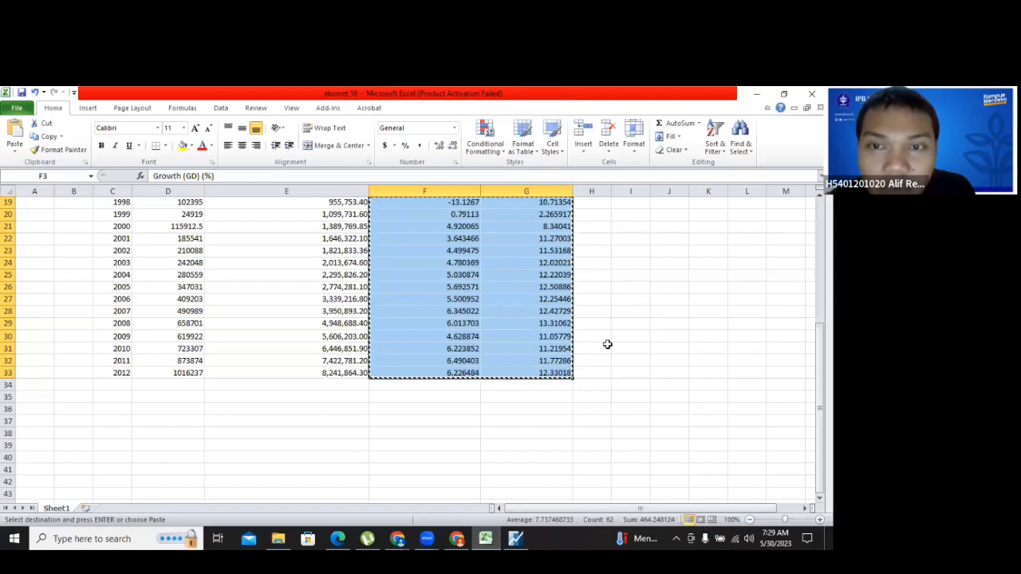
pyautogui.scroll(6, 607, 344)
pyautogui.click(599, 229)
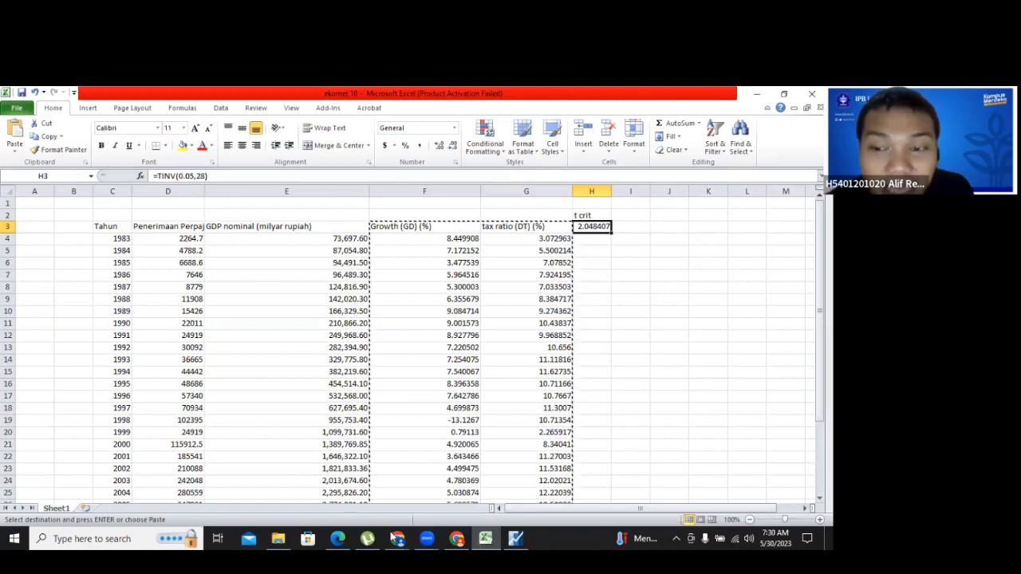
# - Switch to Chrome and run a Google image search for "t table" in a new browser tab
pyautogui.moveTo(457, 538)
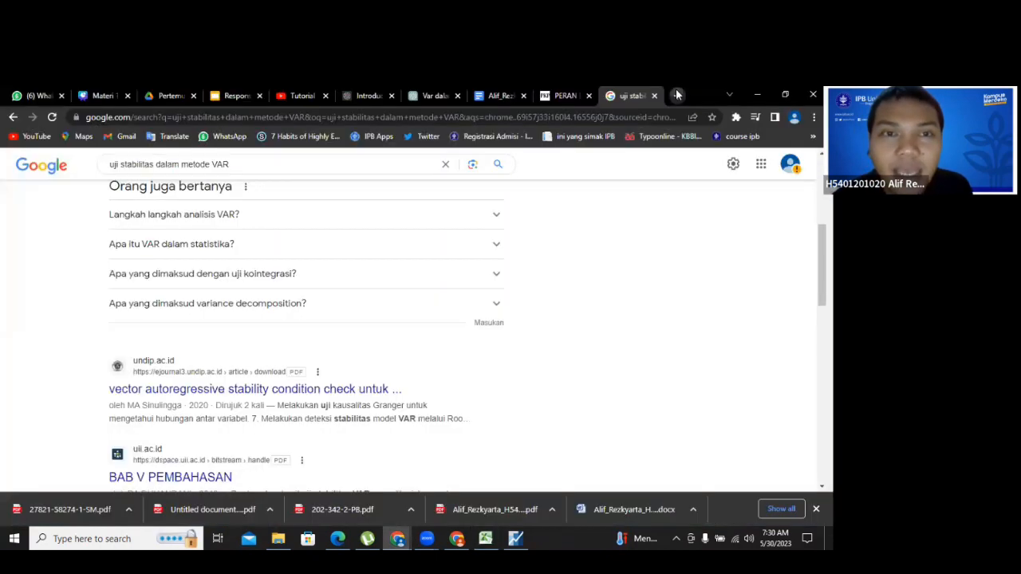
pyautogui.click(678, 95)
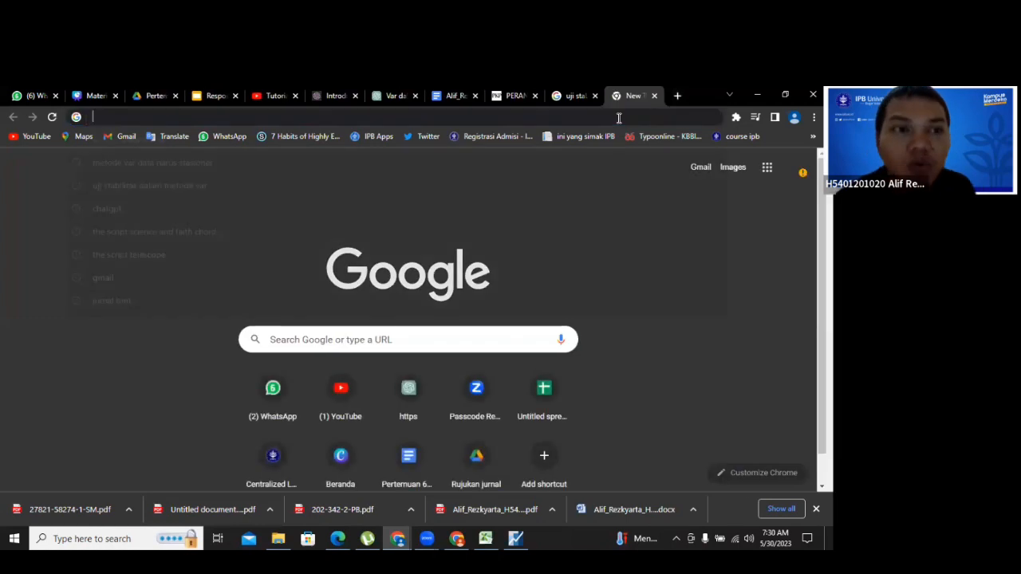
pyautogui.write('t table')
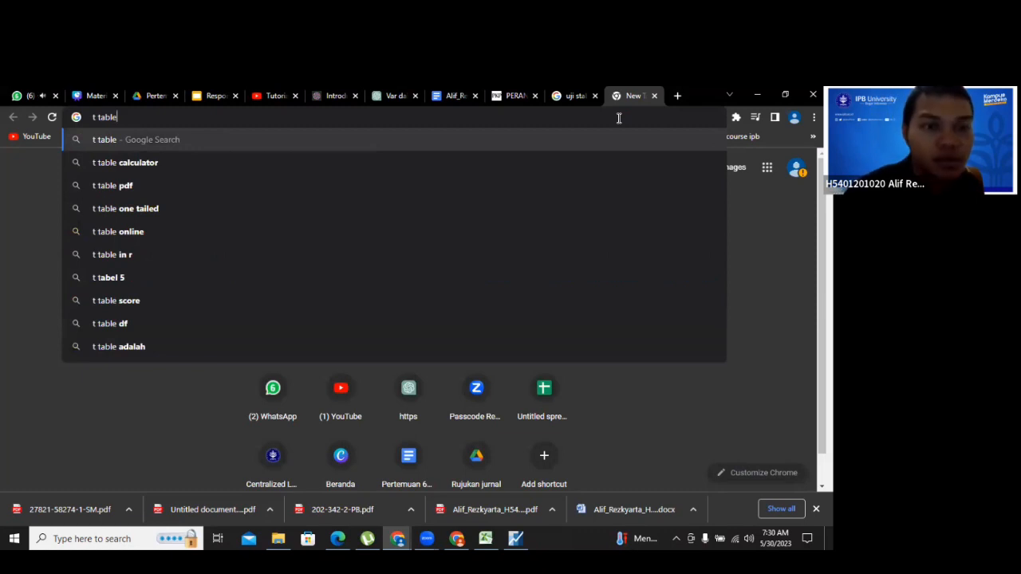
pyautogui.press('Return')
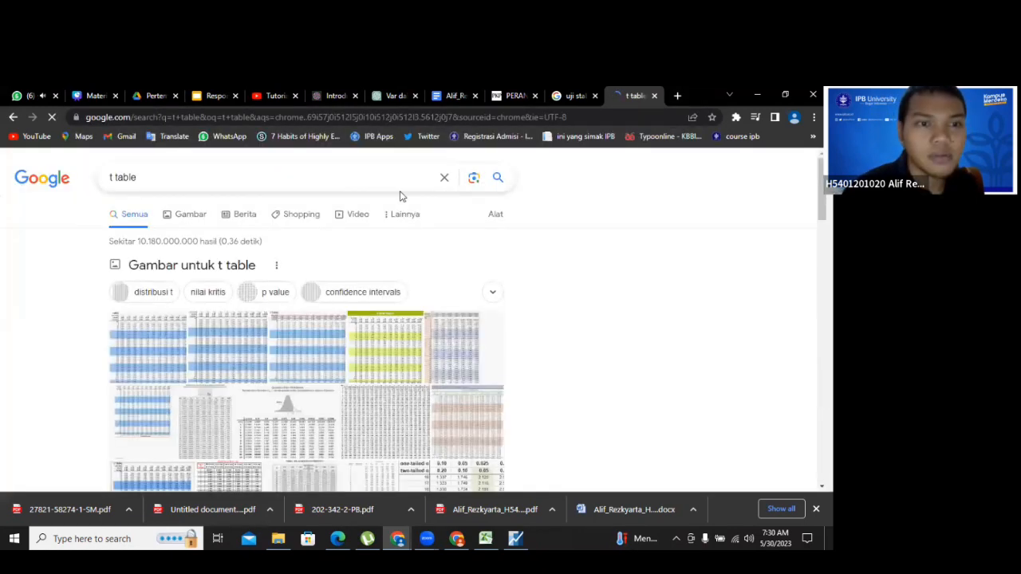
pyautogui.click(190, 214)
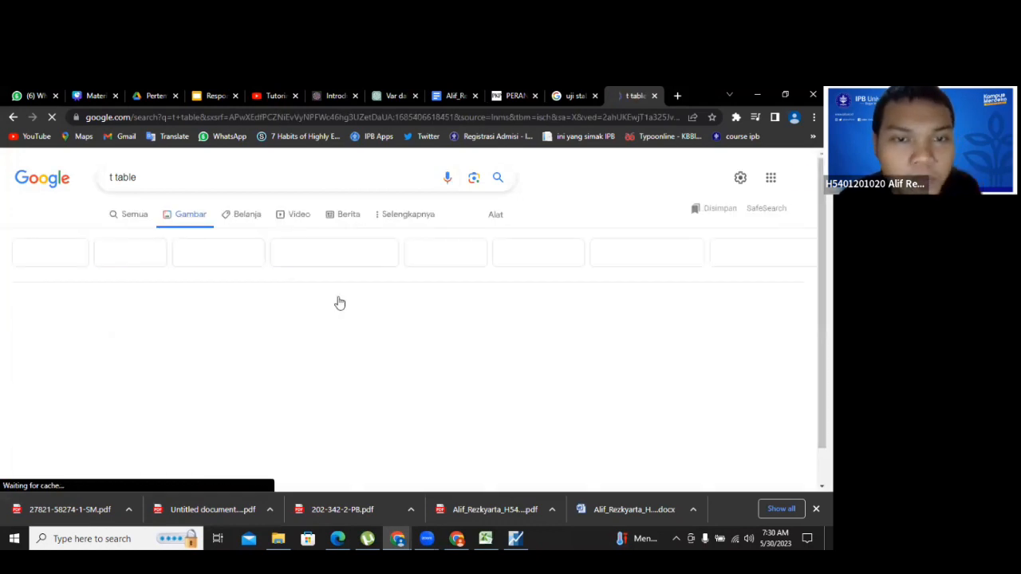
# - Look through the t table image results, previewing the tdistributiontable.com table and the StudyPug Student's t-distribution table
pyautogui.click(328, 312)
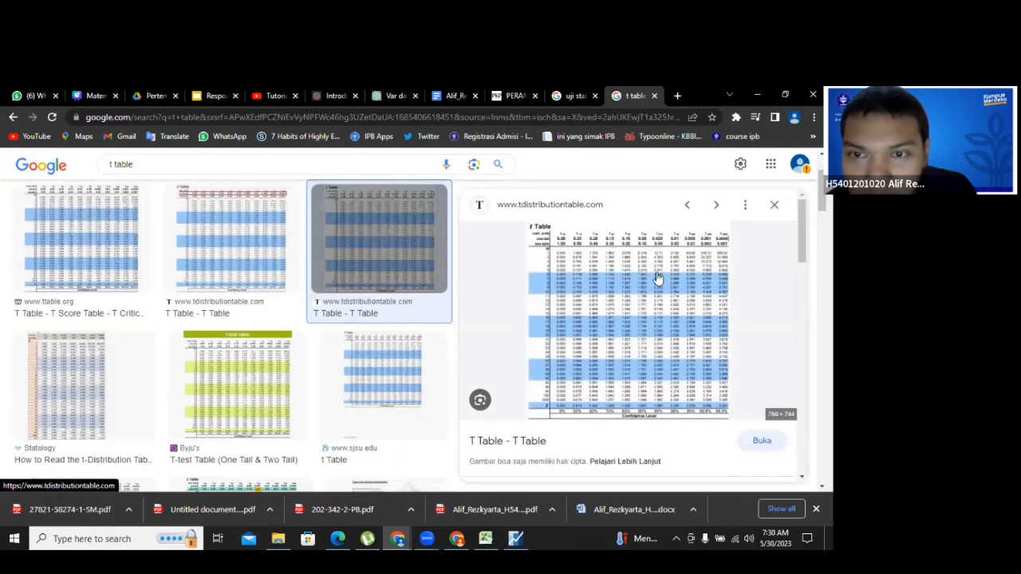
pyautogui.click(577, 319)
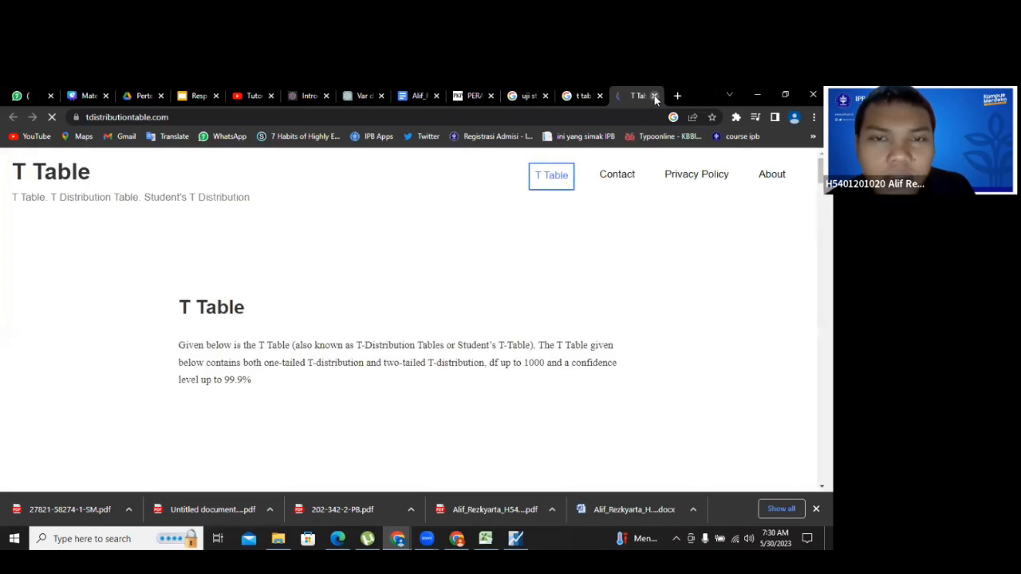
pyautogui.click(654, 95)
pyautogui.scroll(-2, 244, 392)
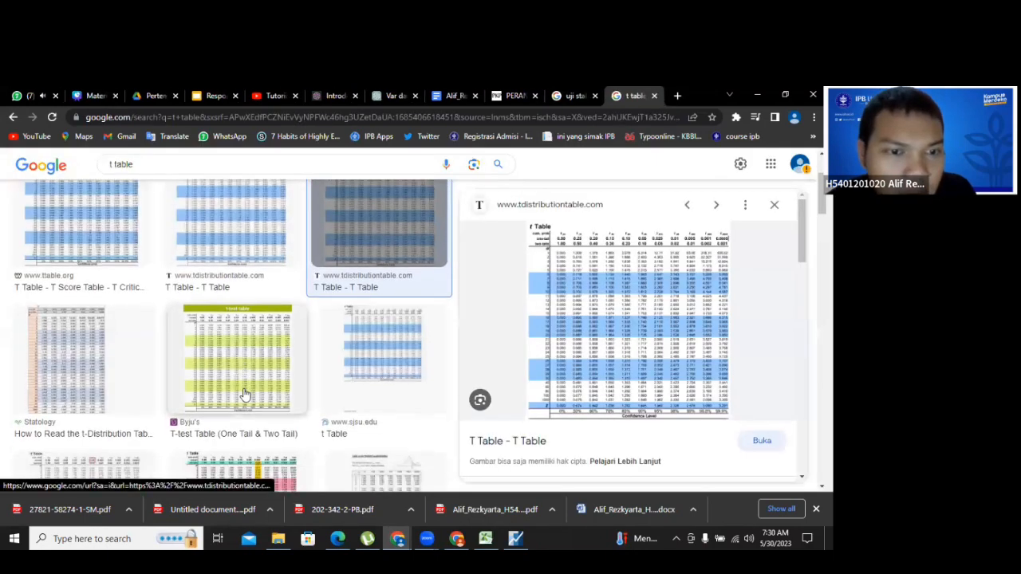
pyautogui.click(237, 371)
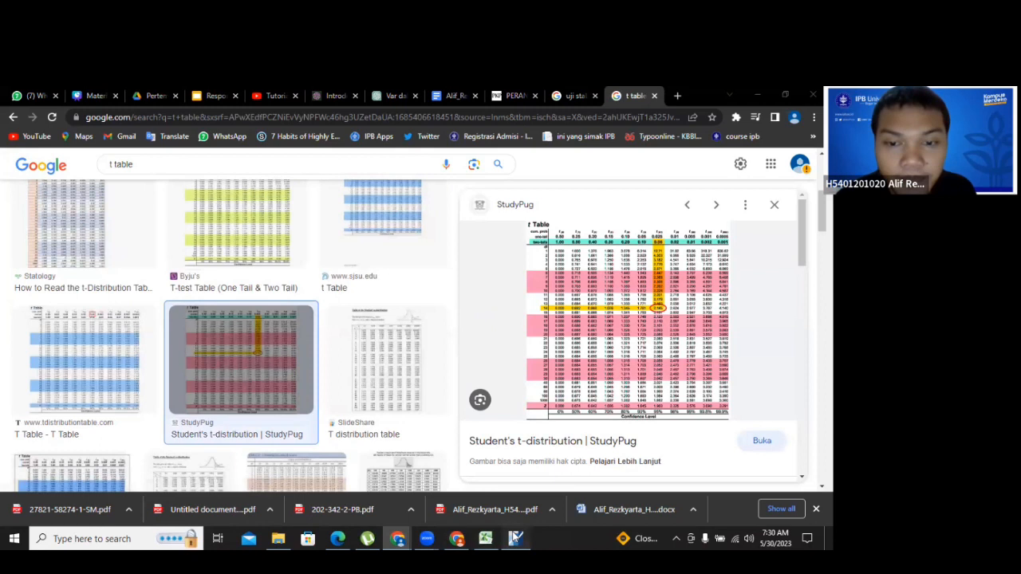
# - Switch back to EViews and examine the lagged tax ratio coefficients and t-statistics in the VAR's tax ratio equation
pyautogui.click(515, 538)
pyautogui.moveTo(501, 538)
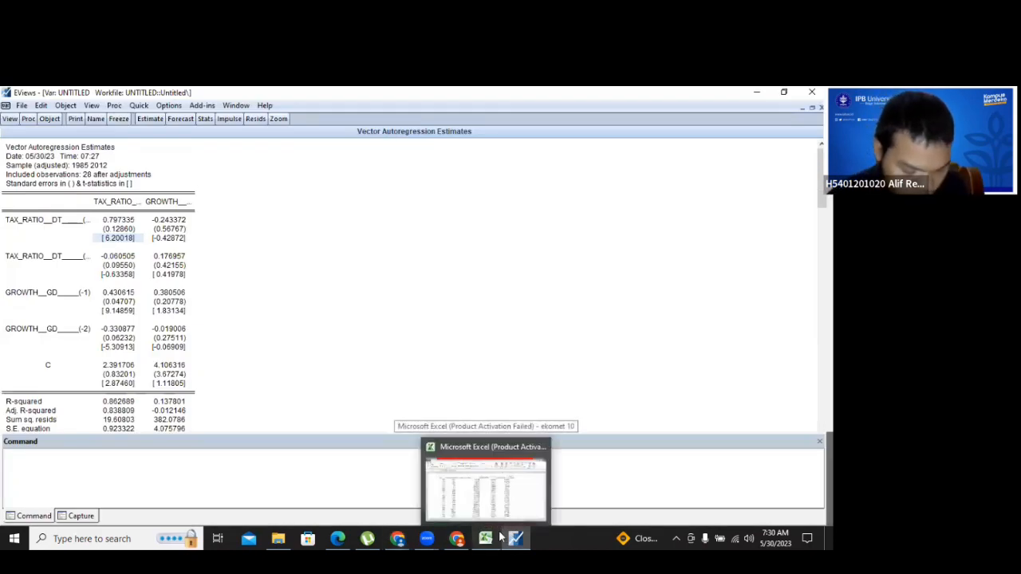
pyautogui.click(331, 383)
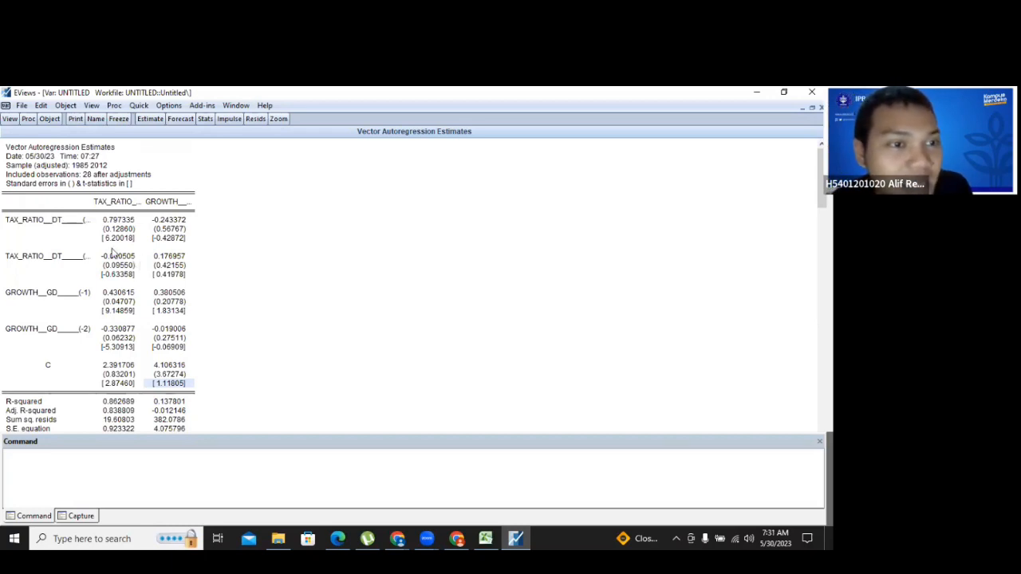
pyautogui.click(118, 204)
pyautogui.click(46, 229)
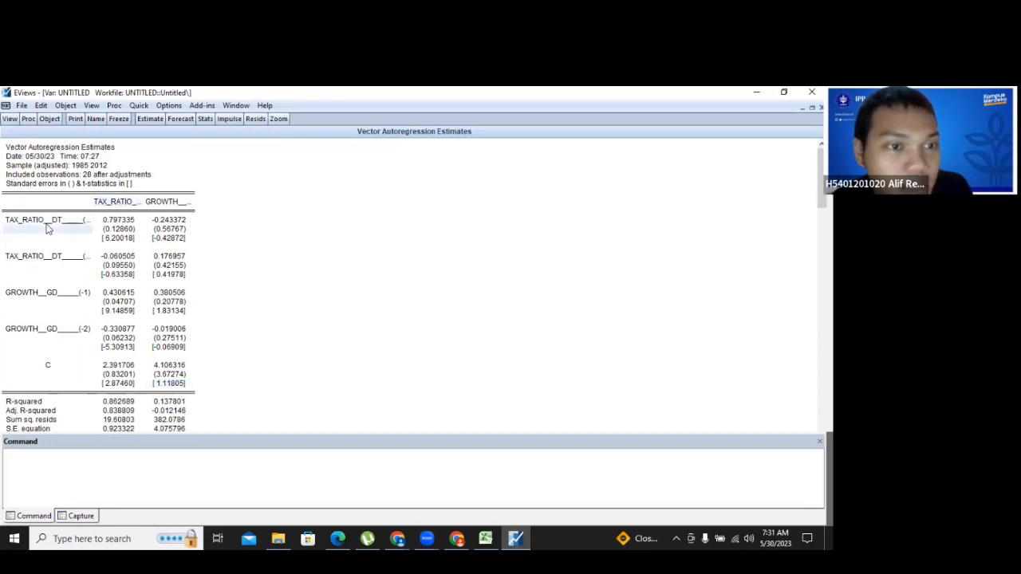
pyautogui.click(55, 221)
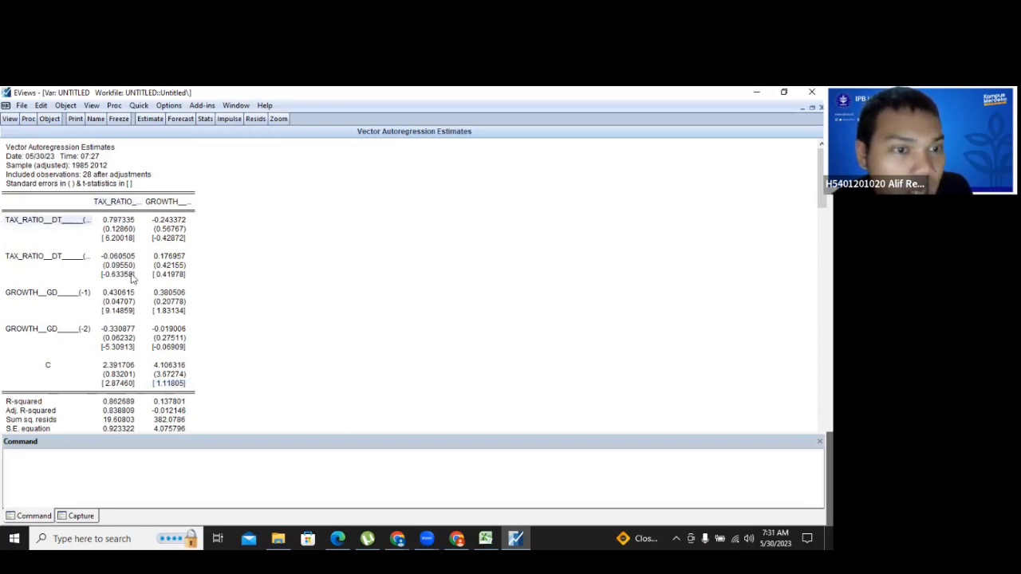
pyautogui.click(120, 203)
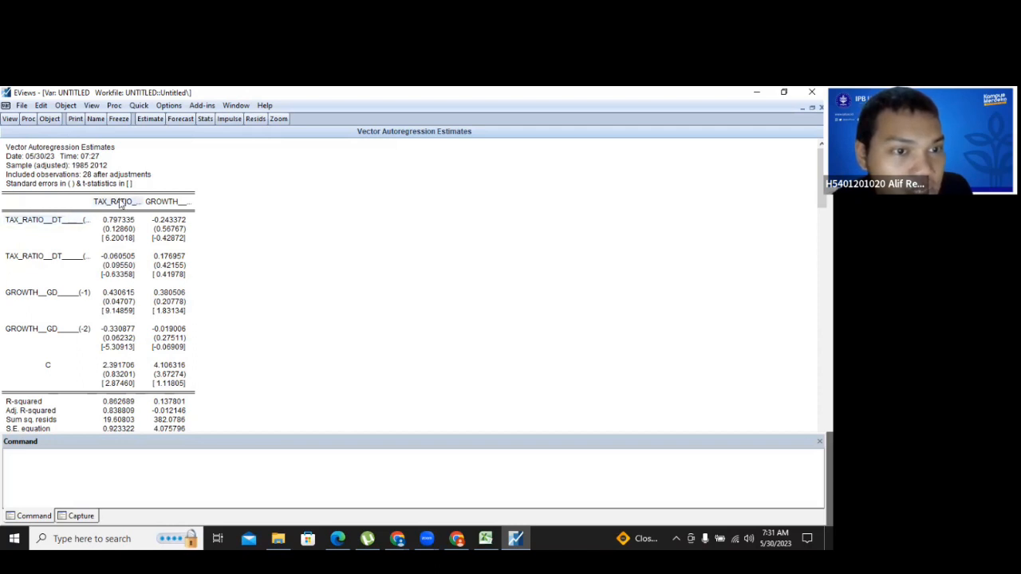
# - Examine the estimates for growth at lags 1 and 2 in the tax ratio equation of the VAR output
pyautogui.click(67, 295)
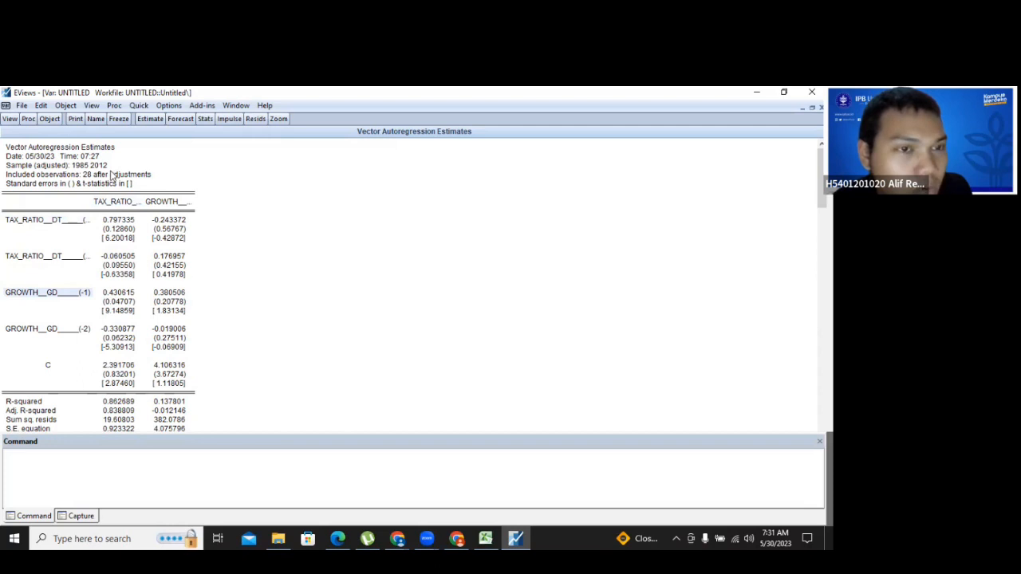
pyautogui.moveTo(124, 204); pyautogui.dragTo(107, 338)
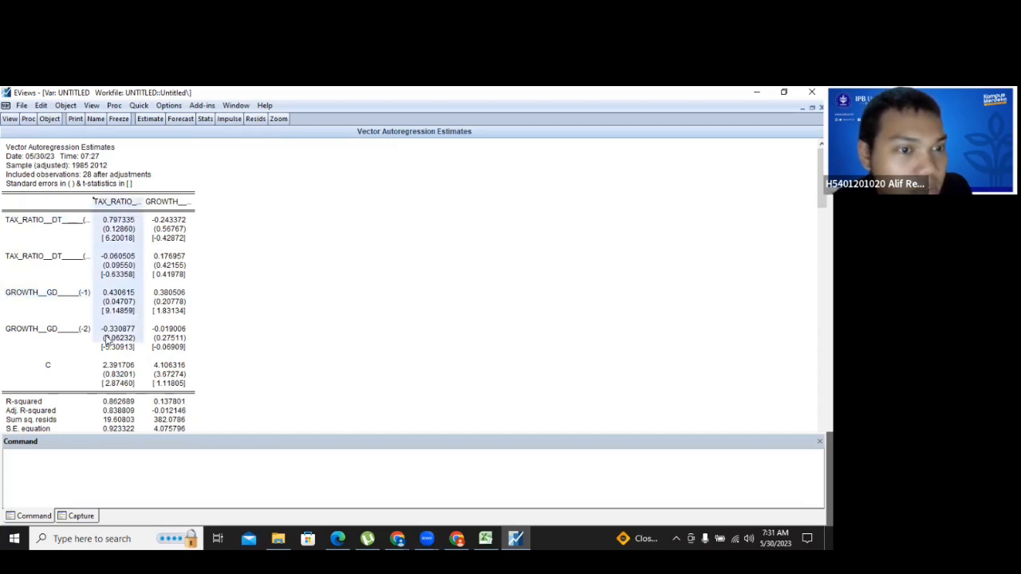
pyautogui.click(114, 348)
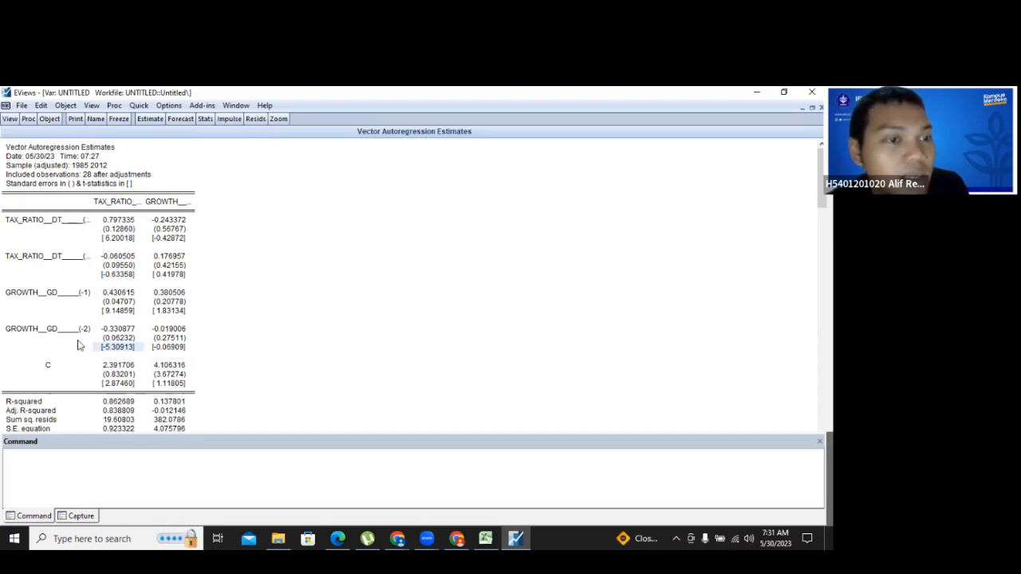
pyautogui.click(52, 302)
pyautogui.click(55, 328)
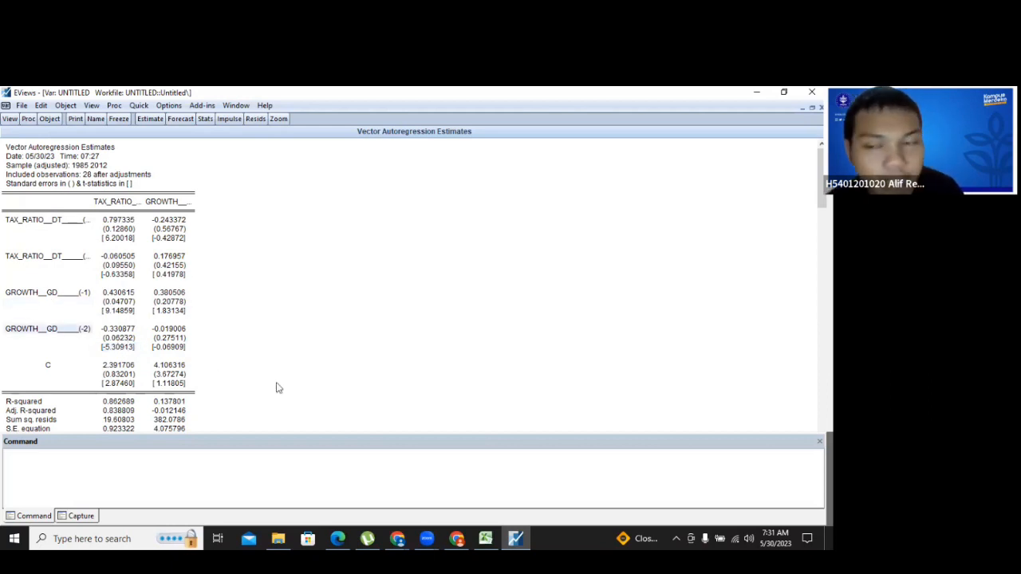
pyautogui.click(201, 370)
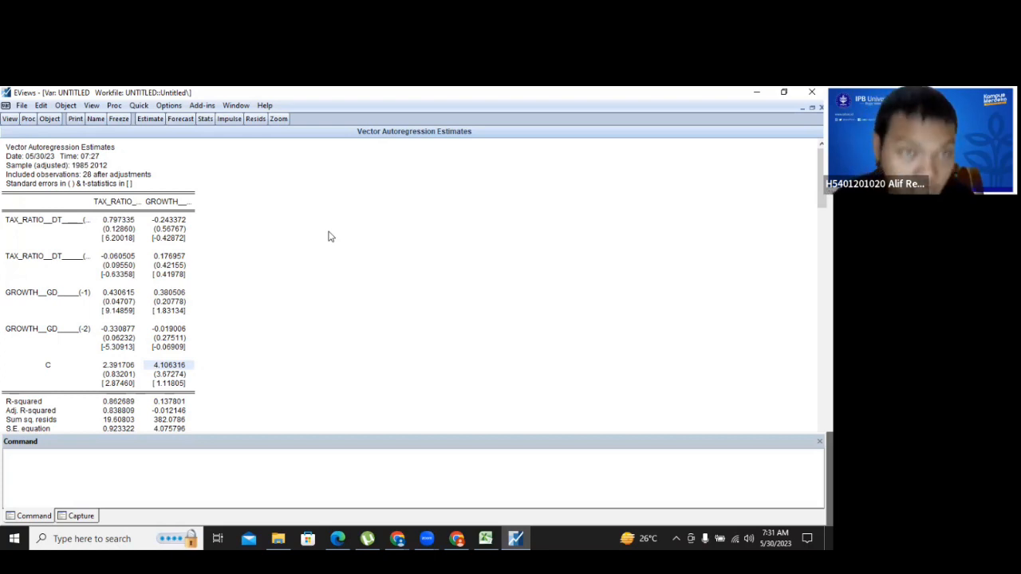
# - Generate the VAR's impulse responses as a table for both series, with no response standard errors and 10 periods
pyautogui.click(10, 119)
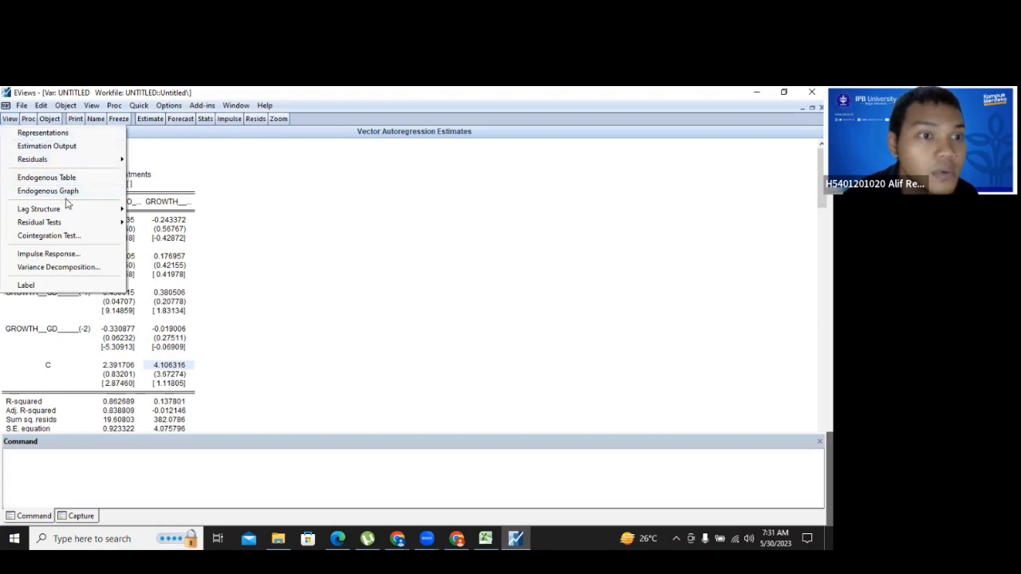
pyautogui.click(74, 255)
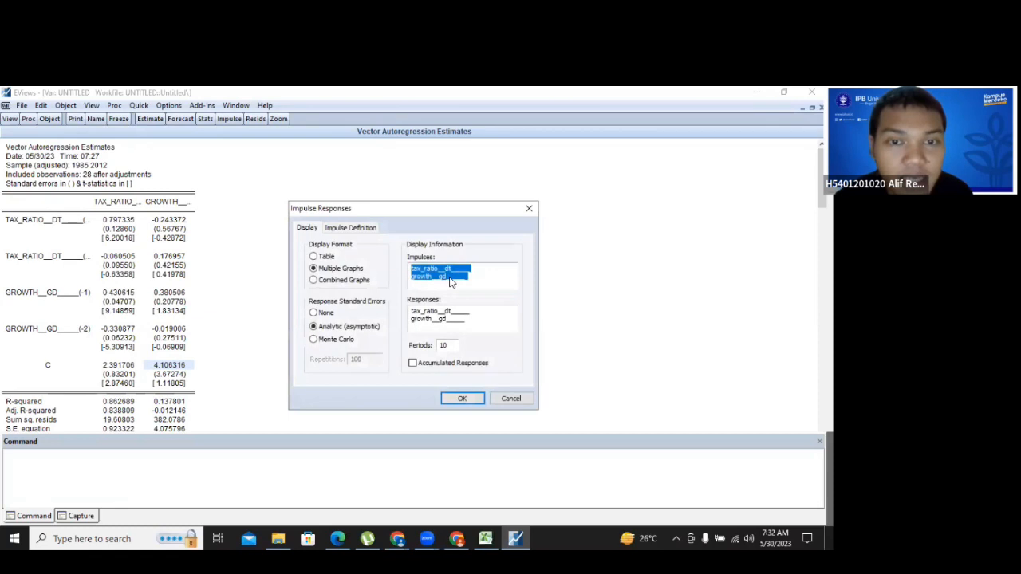
pyautogui.click(451, 278)
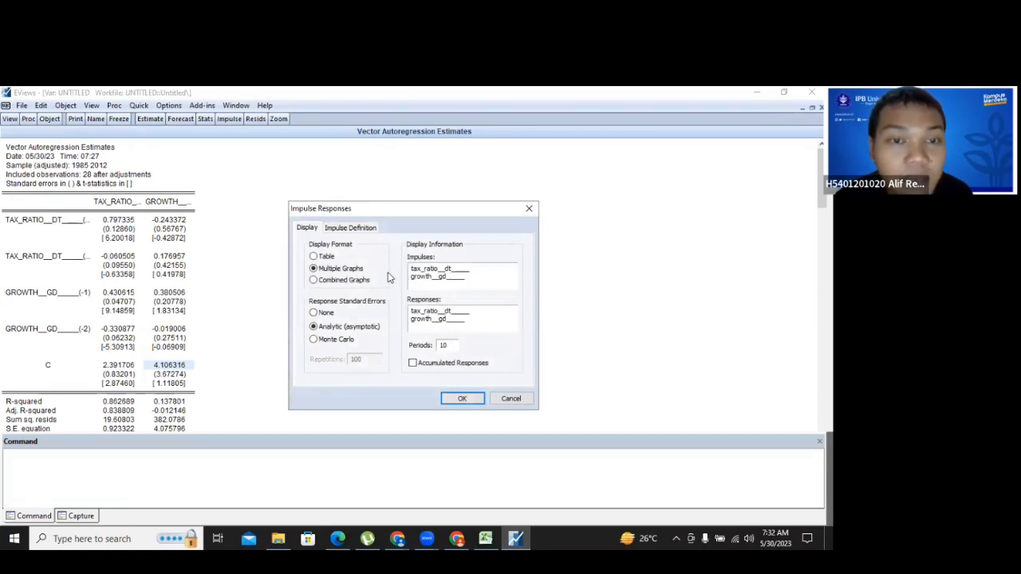
pyautogui.click(326, 257)
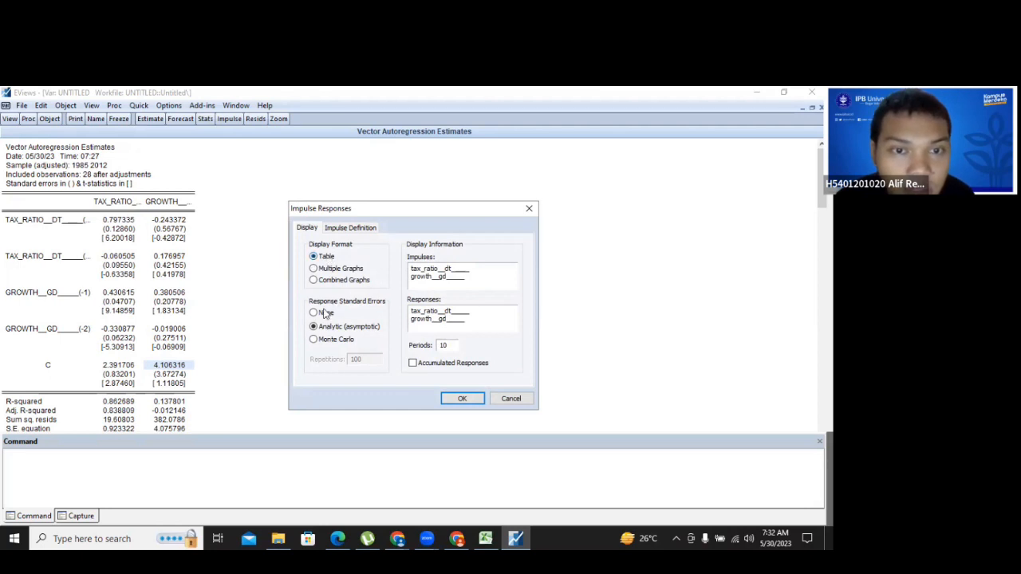
pyautogui.click(325, 313)
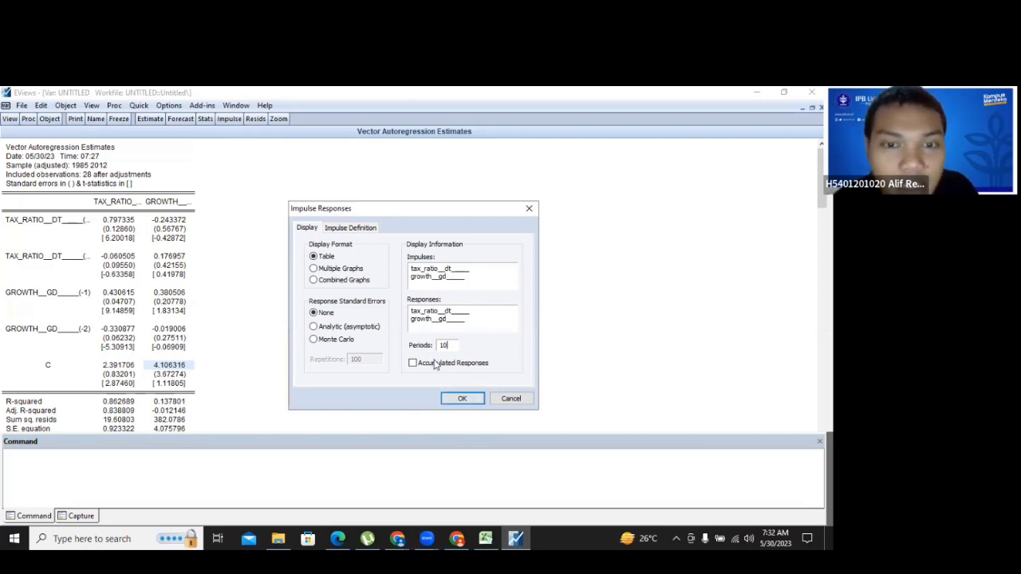
pyautogui.click(452, 400)
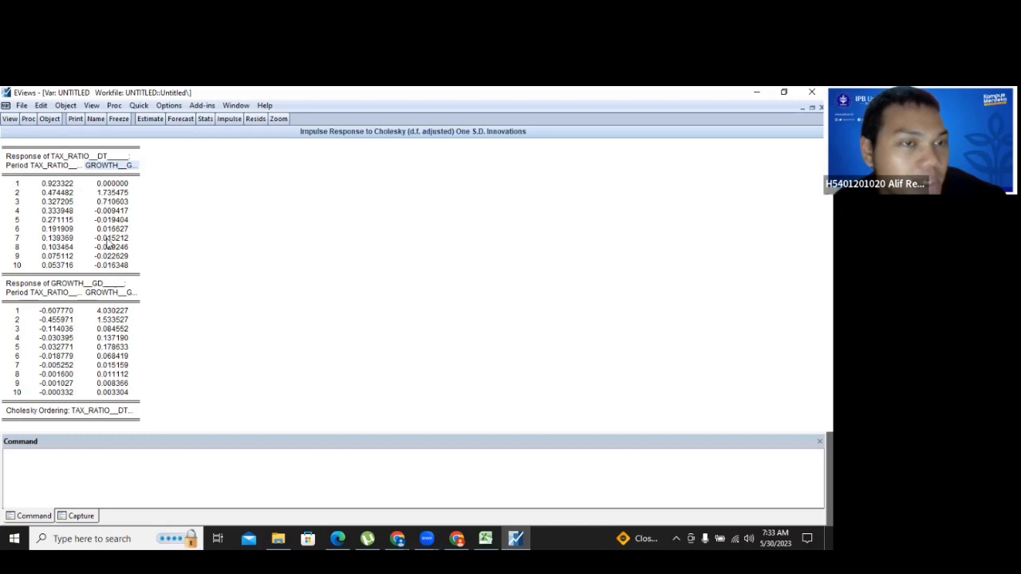
# - Redisplay the impulse responses as multiple graphs and shrink the Command pane so all four graphs fit in view
pyautogui.click(12, 120)
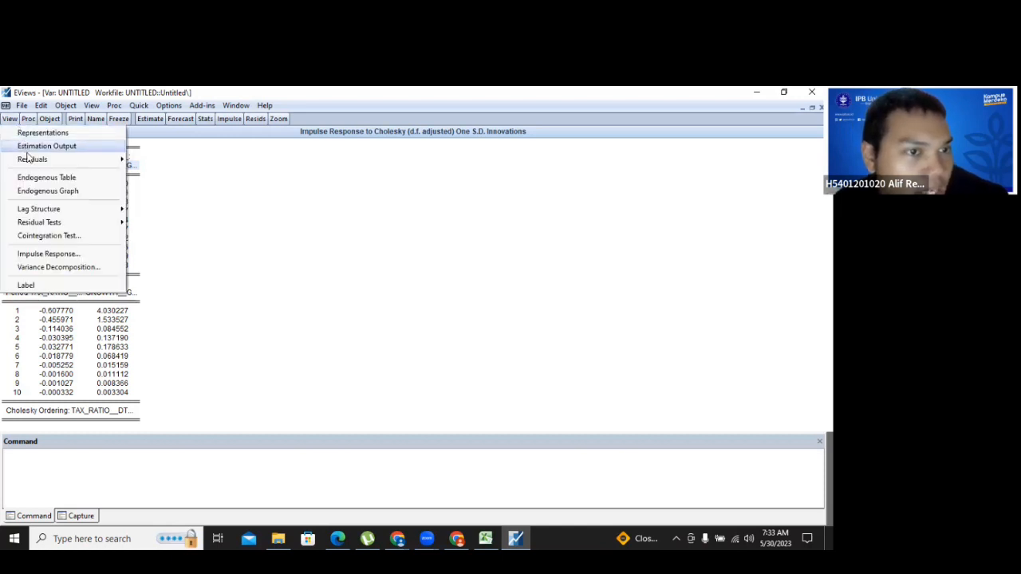
pyautogui.click(77, 256)
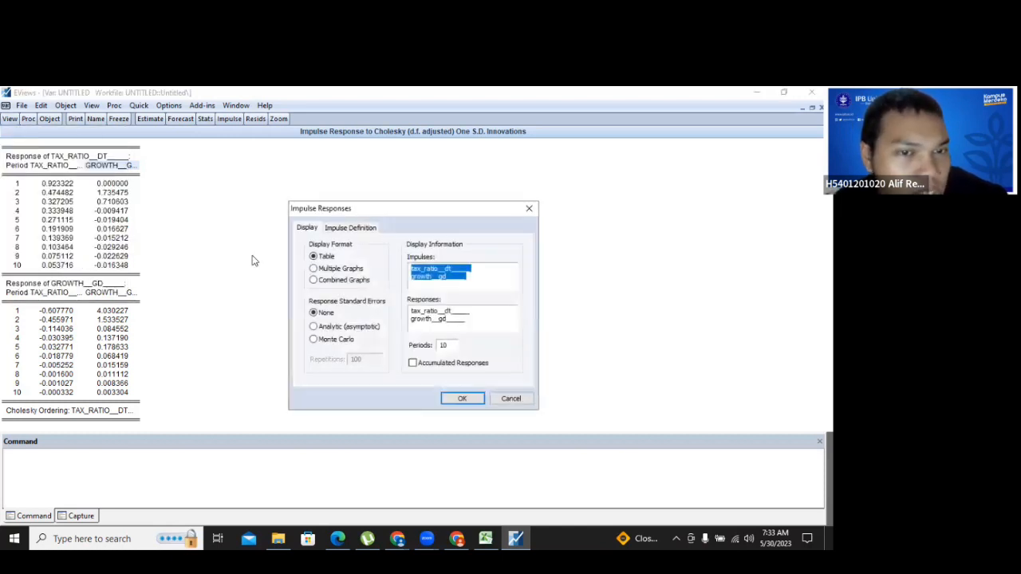
pyautogui.click(343, 271)
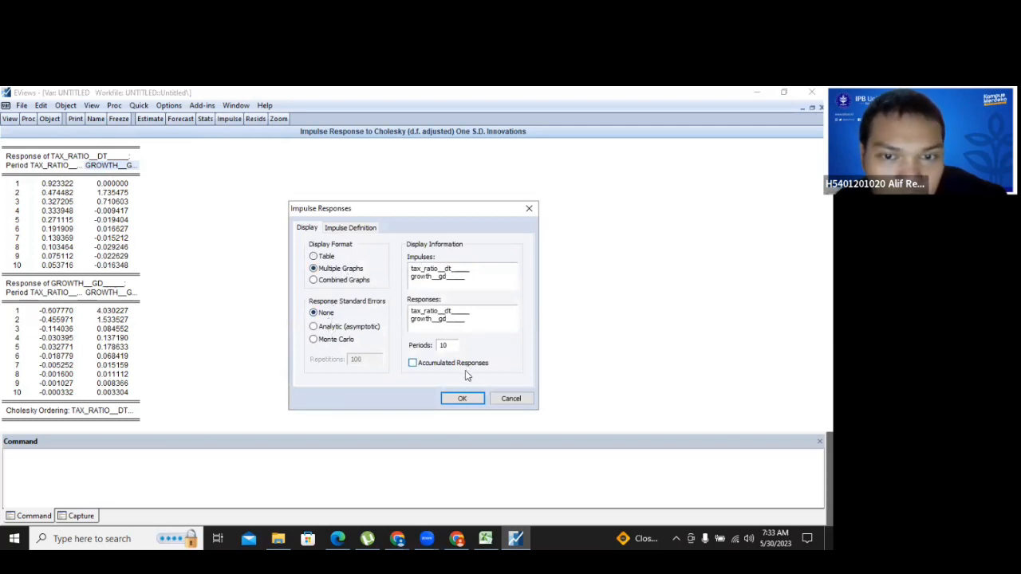
pyautogui.click(461, 402)
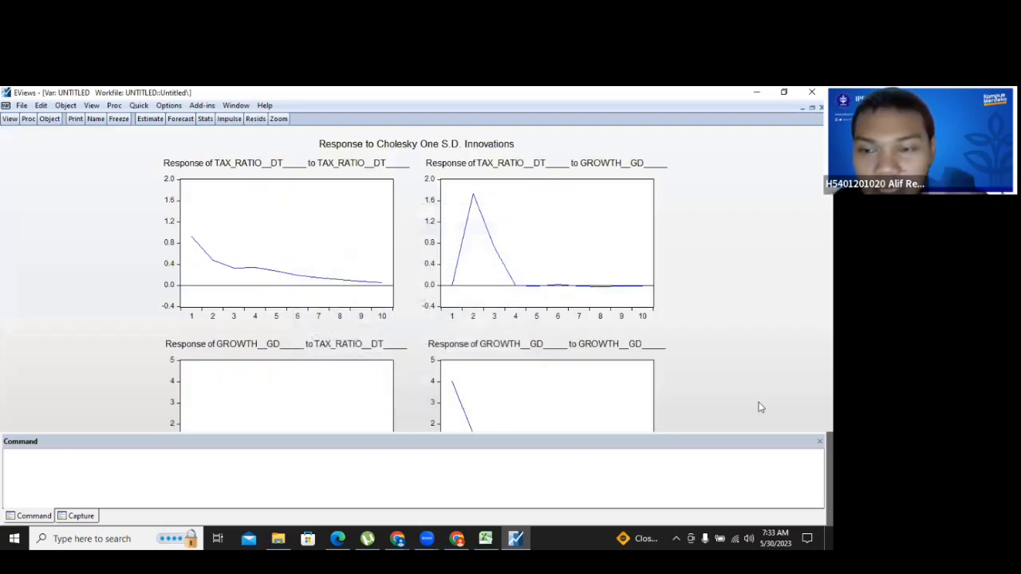
pyautogui.moveTo(490, 442); pyautogui.dragTo(474, 530)
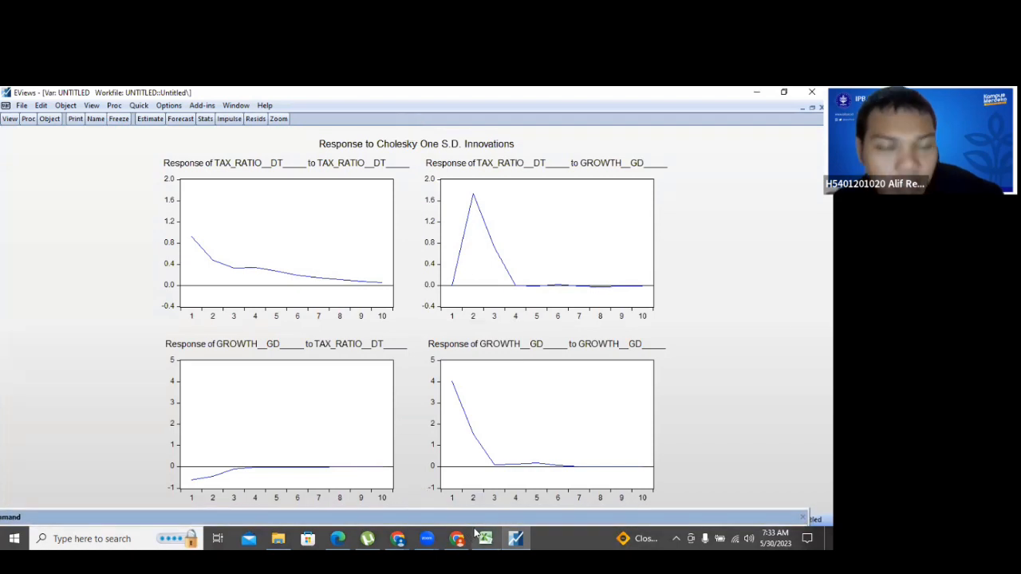
pyautogui.moveTo(476, 534)
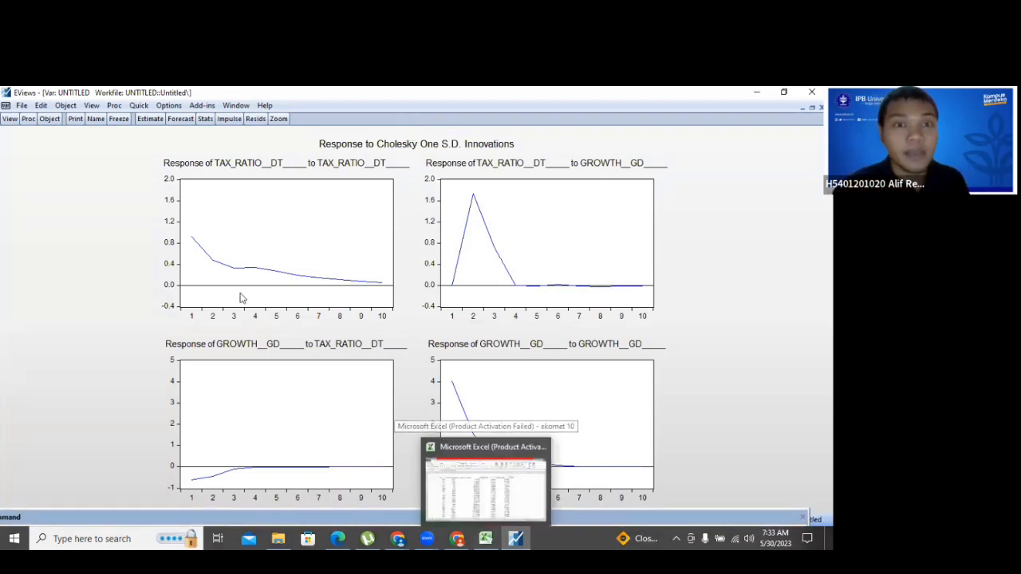
# - Examine how the tax ratio and growth each respond over the periods to a tax ratio shock in the impulse response graphs
pyautogui.click(261, 168)
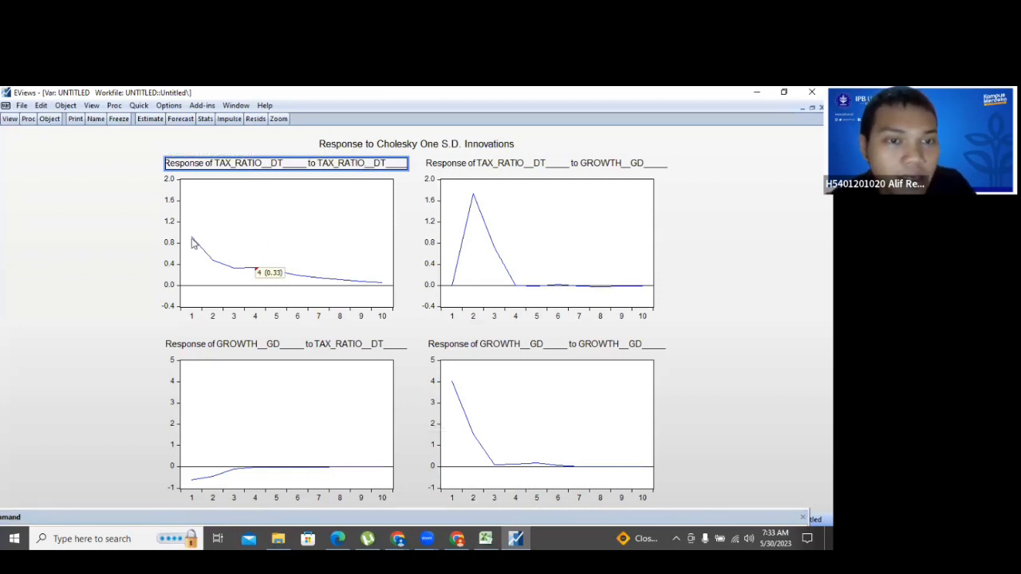
pyautogui.moveTo(193, 238)
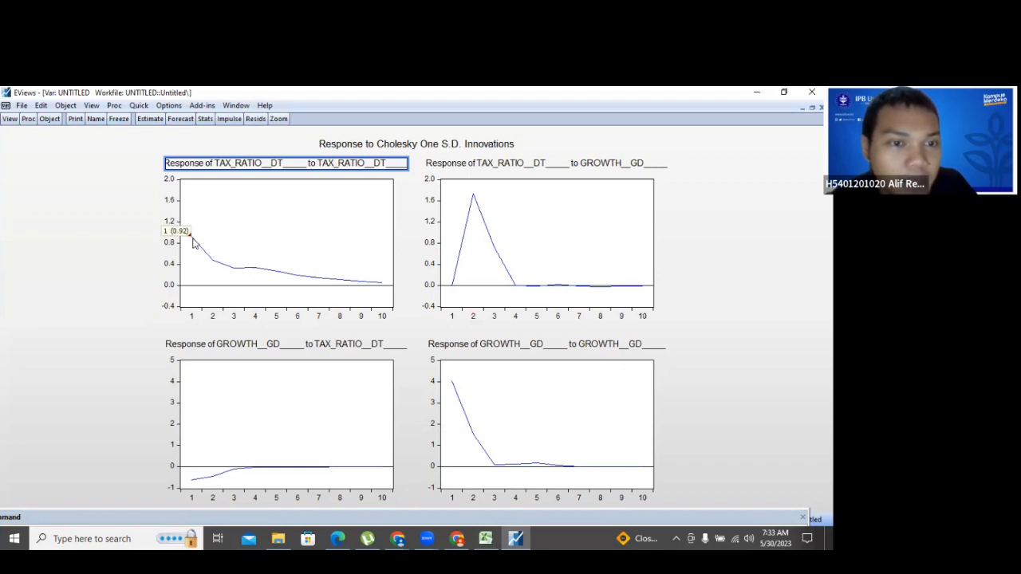
pyautogui.click(383, 286)
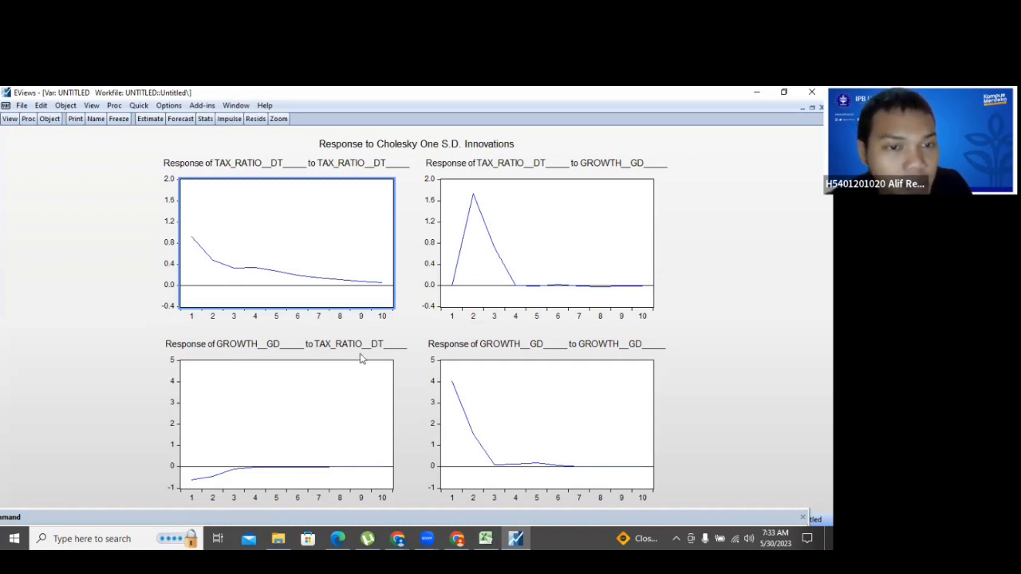
pyautogui.click(192, 479)
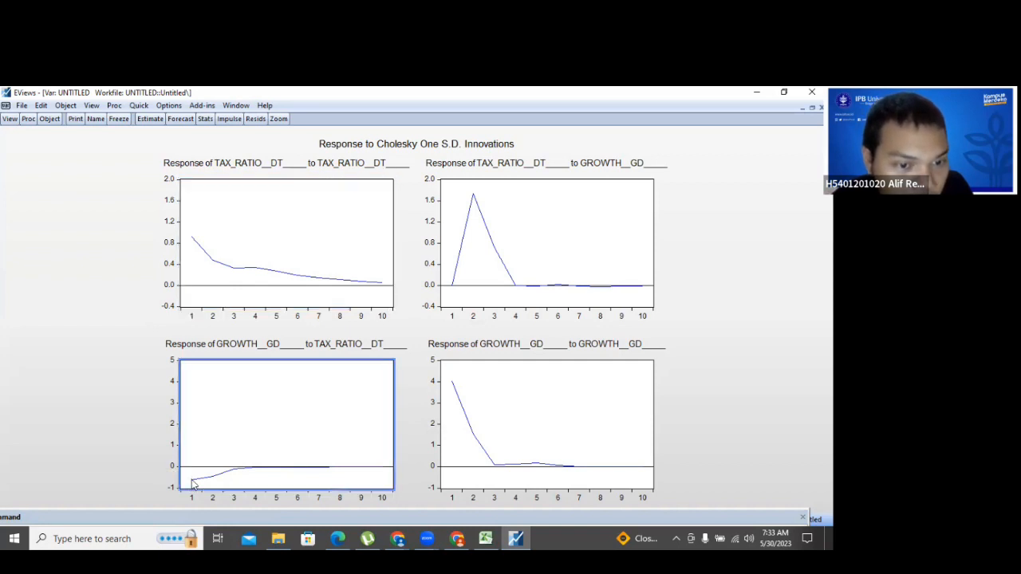
pyautogui.moveTo(255, 472)
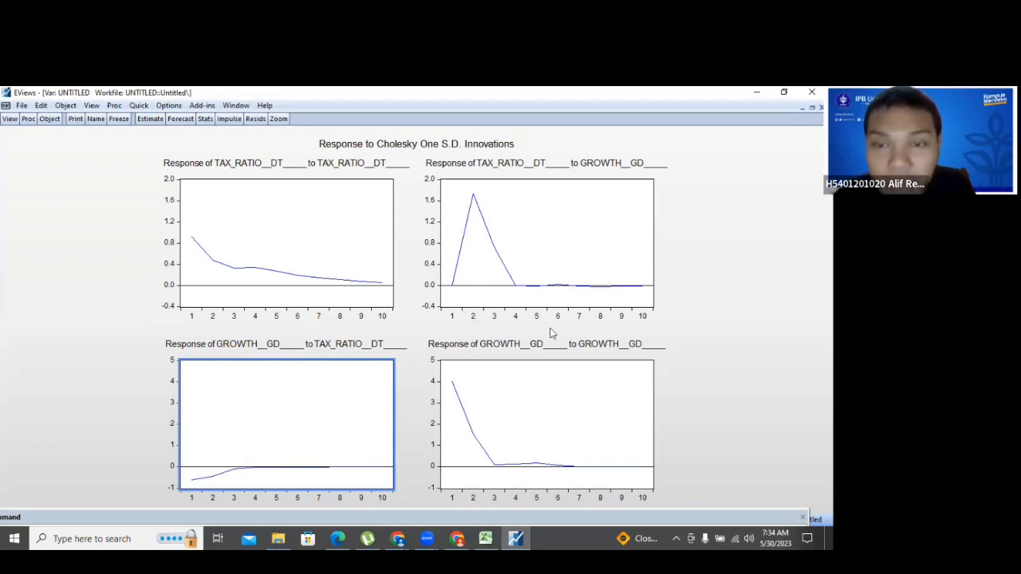
# - Examine how growth and the tax ratio respond to a growth shock in the impulse response graphs, keeping the untitled VAR open
pyautogui.moveTo(452, 380)
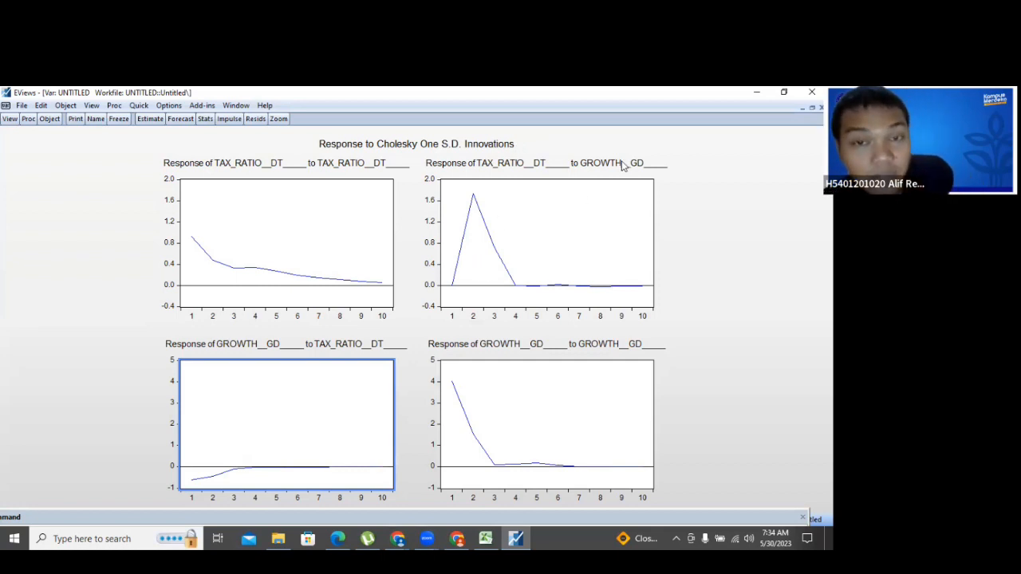
pyautogui.moveTo(452, 287)
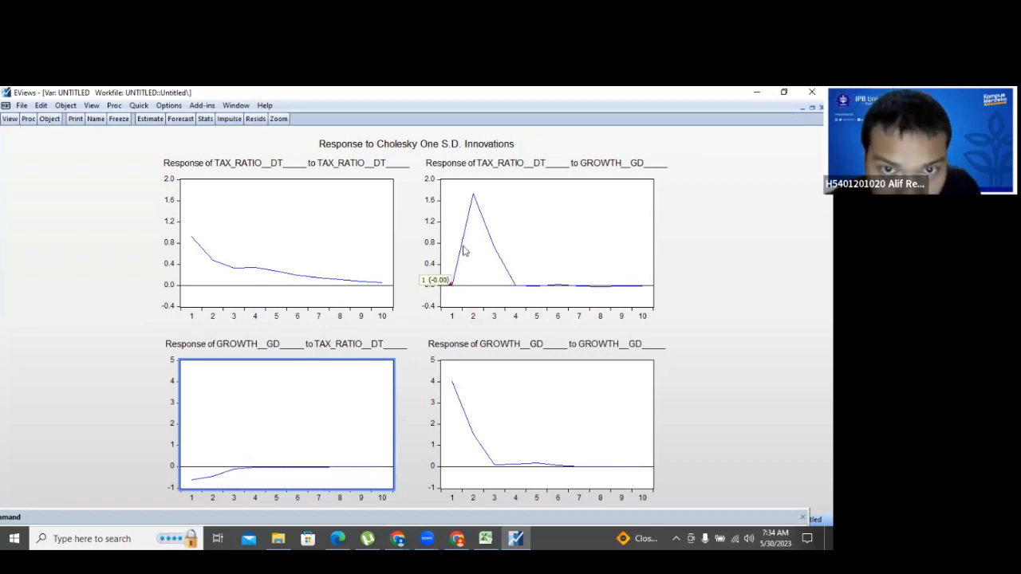
pyautogui.moveTo(474, 199)
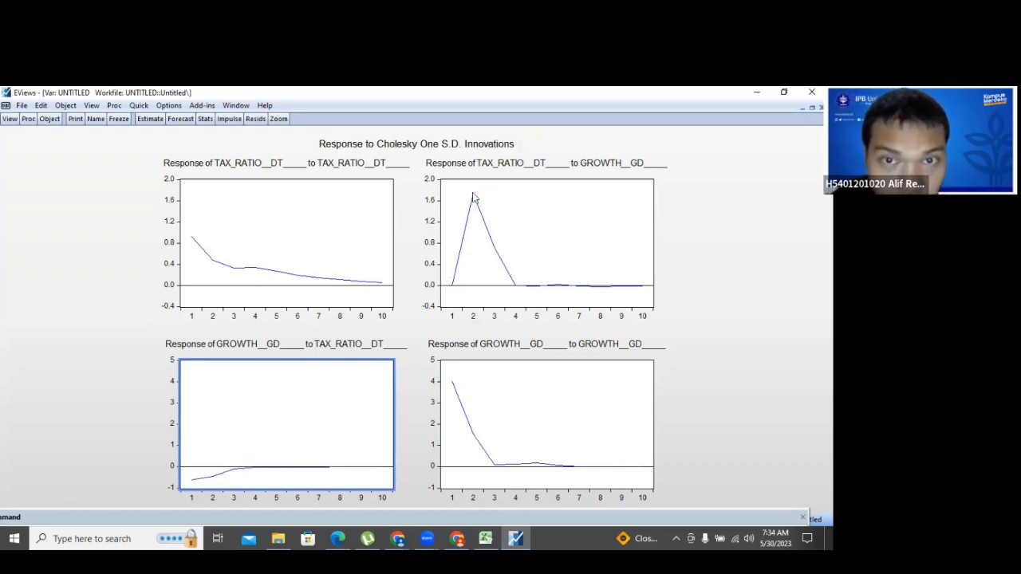
pyautogui.moveTo(515, 289)
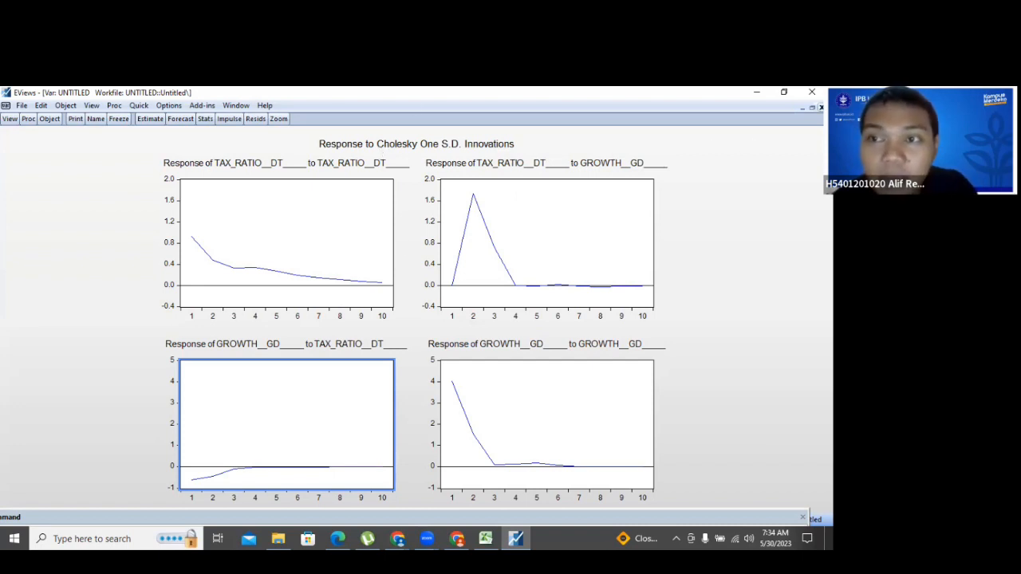
pyautogui.click(822, 108)
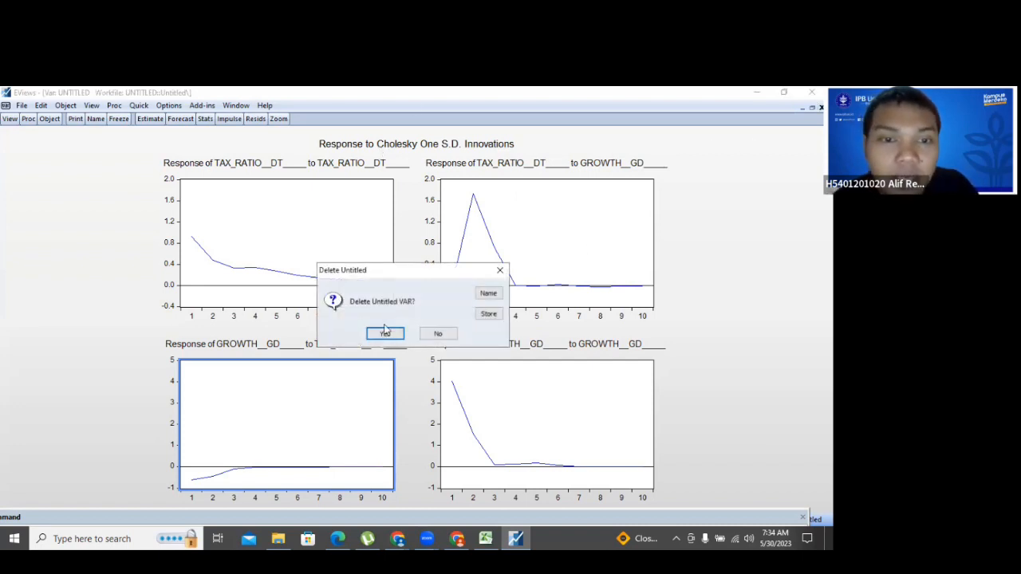
pyautogui.click(445, 334)
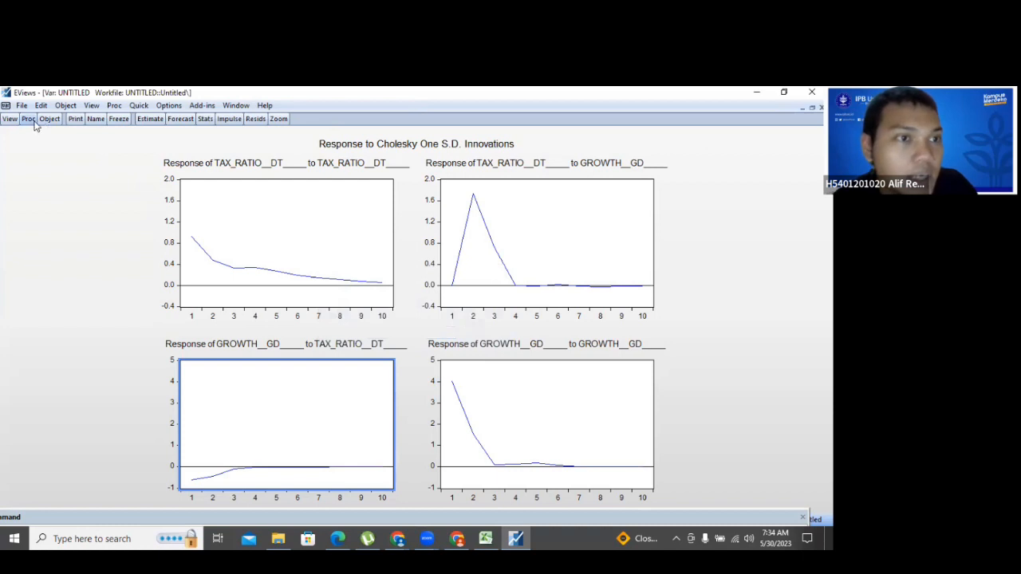
# - Generate the VAR's variance decomposition as multiple graphs for both series, with no standard errors, 10 periods and Cholesky factorization, and examine the graphs
pyautogui.click(9, 119)
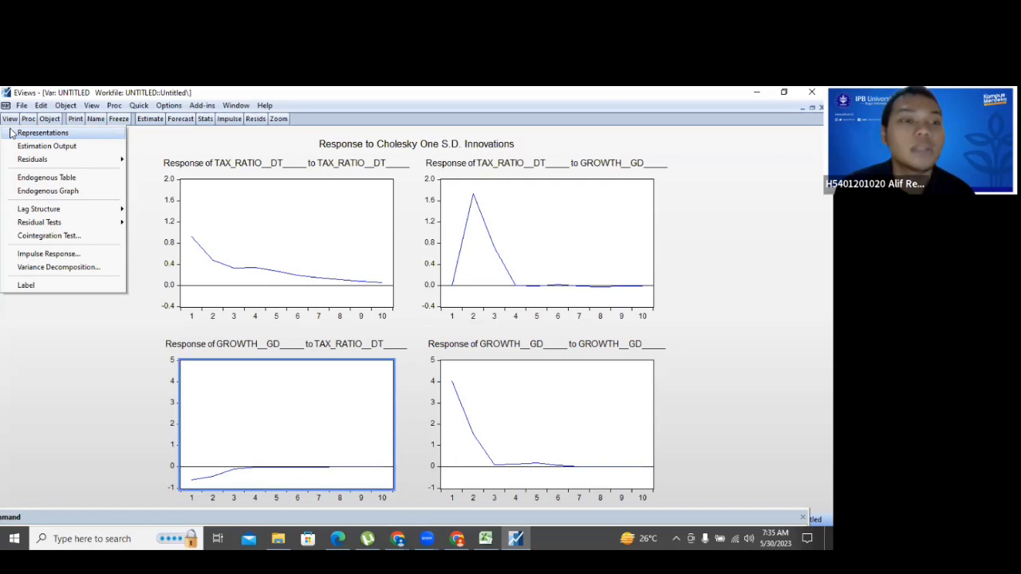
pyautogui.click(67, 267)
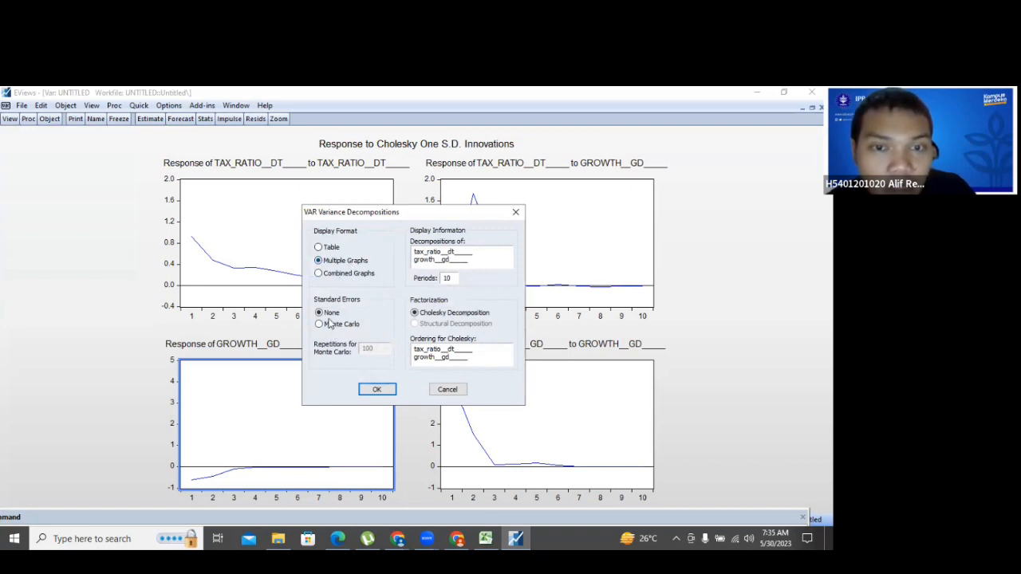
pyautogui.click(377, 389)
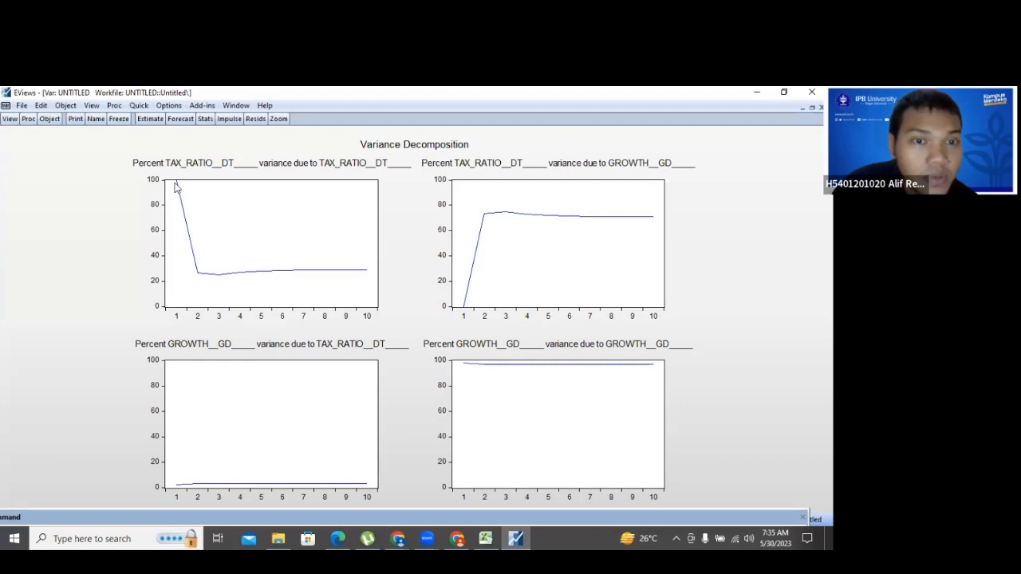
pyautogui.moveTo(178, 186)
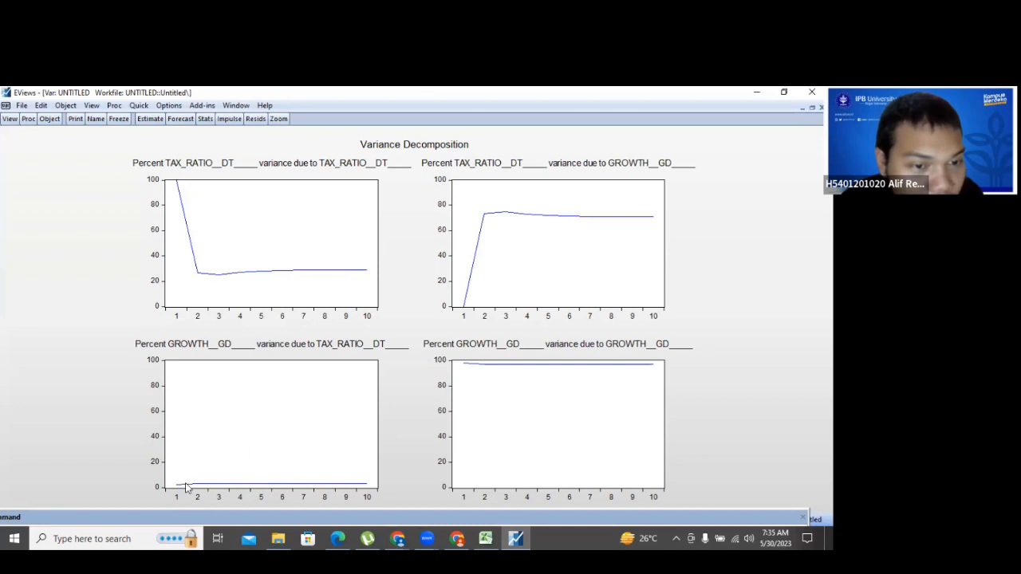
pyautogui.moveTo(229, 480)
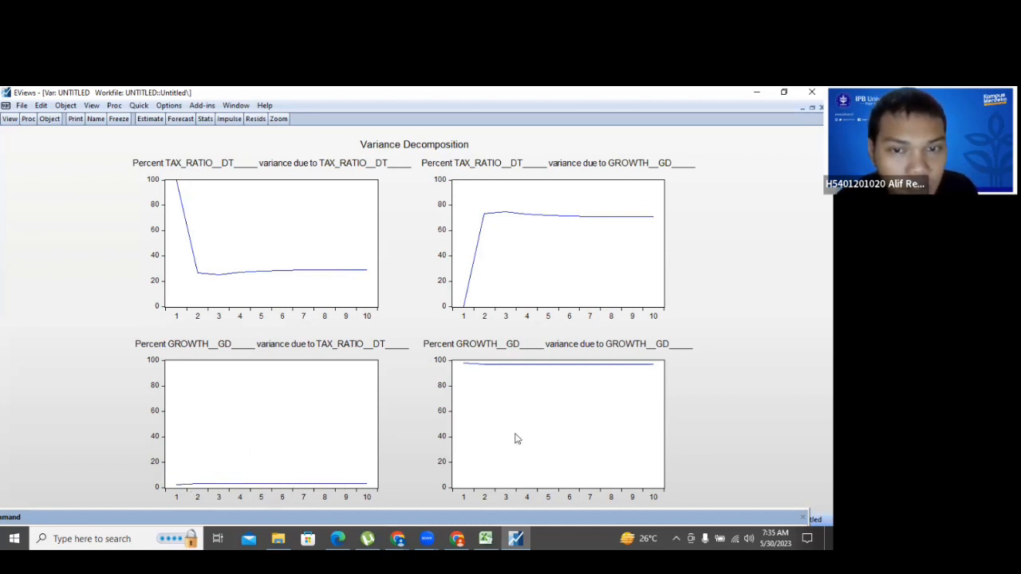